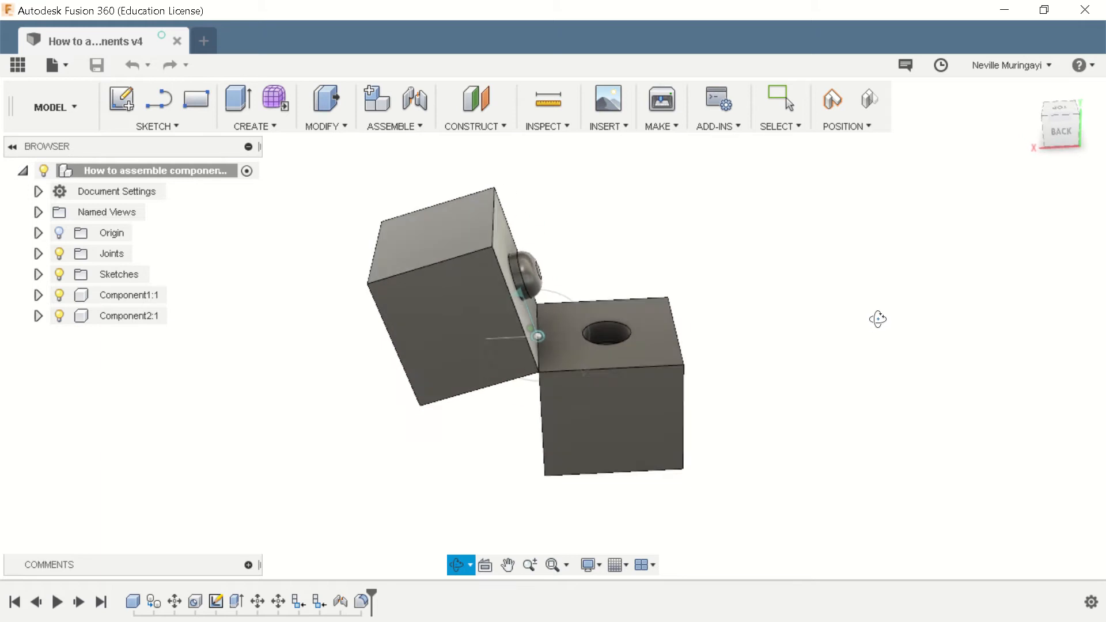
# Step: Set the revolute joint between the lid and the base to a rotation of -140 deg
pyautogui.press('Escape')
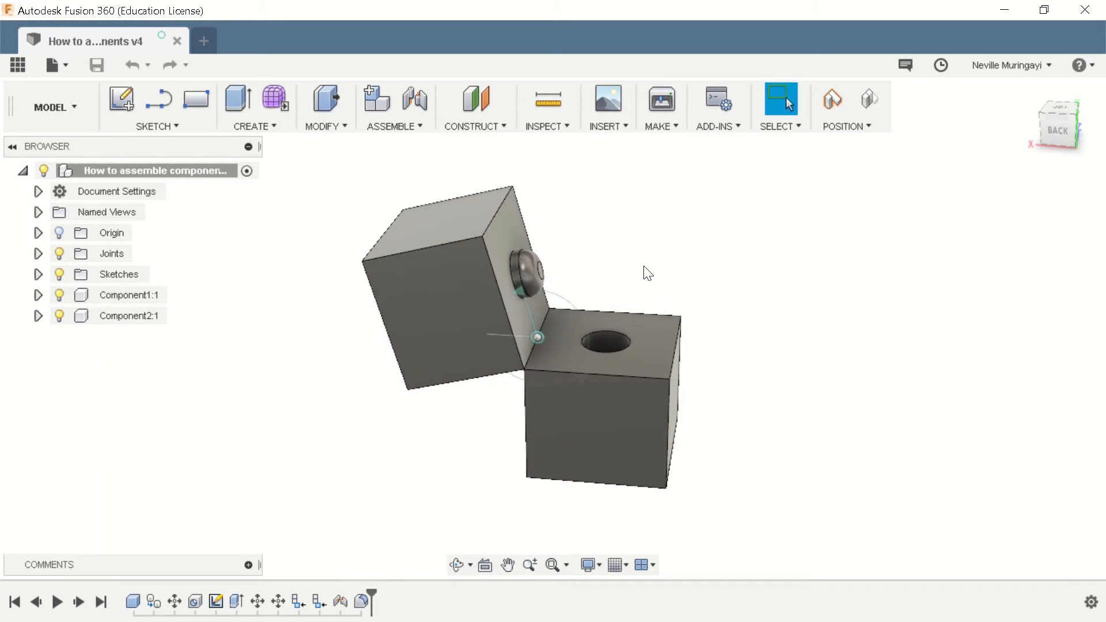
pyautogui.doubleClick(523, 289)
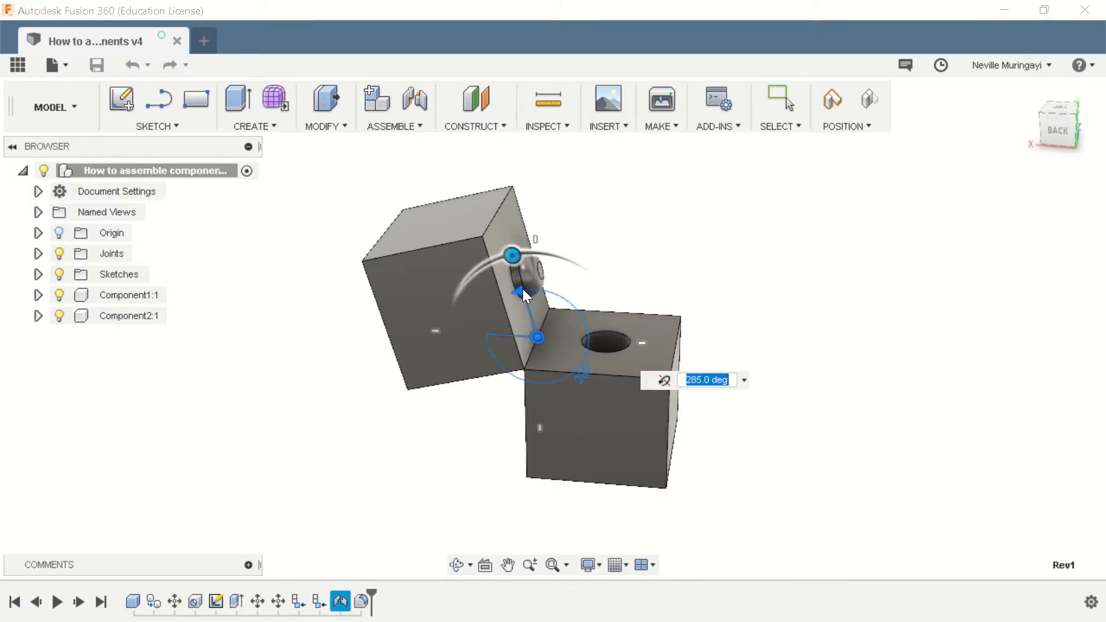
pyautogui.moveTo(513, 255); pyautogui.dragTo(597, 274)
pyautogui.scroll(3, 606, 368)
pyautogui.keyDown('shift'); pyautogui.moveTo(870, 328); pyautogui.dragTo(642, 340, button='middle'); pyautogui.keyUp('shift')
pyautogui.moveTo(567, 262)
pyautogui.mouseDown()
pyautogui.moveTo(570, 253)
pyautogui.moveTo(584, 264)
pyautogui.moveTo(601, 301)
pyautogui.moveTo(524, 233)
pyautogui.moveTo(581, 268)
pyautogui.moveTo(607, 313)
pyautogui.moveTo(530, 239)
pyautogui.moveTo(489, 237)
pyautogui.moveTo(488, 336)
pyautogui.moveTo(509, 318)
pyautogui.moveTo(553, 321)
pyautogui.moveTo(527, 291)
pyautogui.moveTo(545, 316)
pyautogui.moveTo(575, 271)
pyautogui.mouseUp()
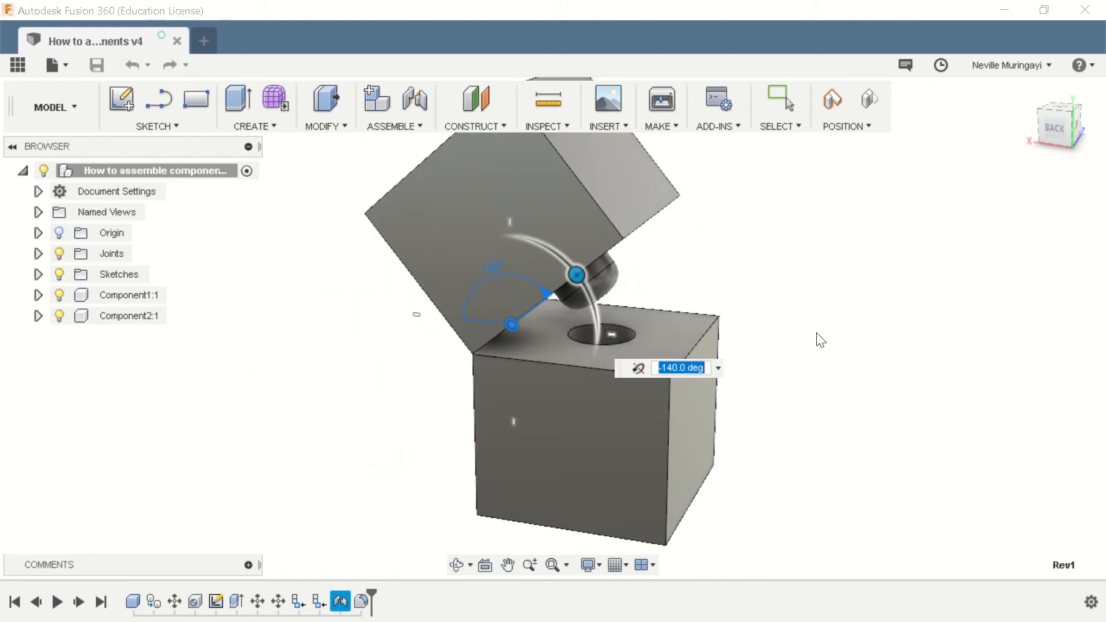
pyautogui.press('Return')
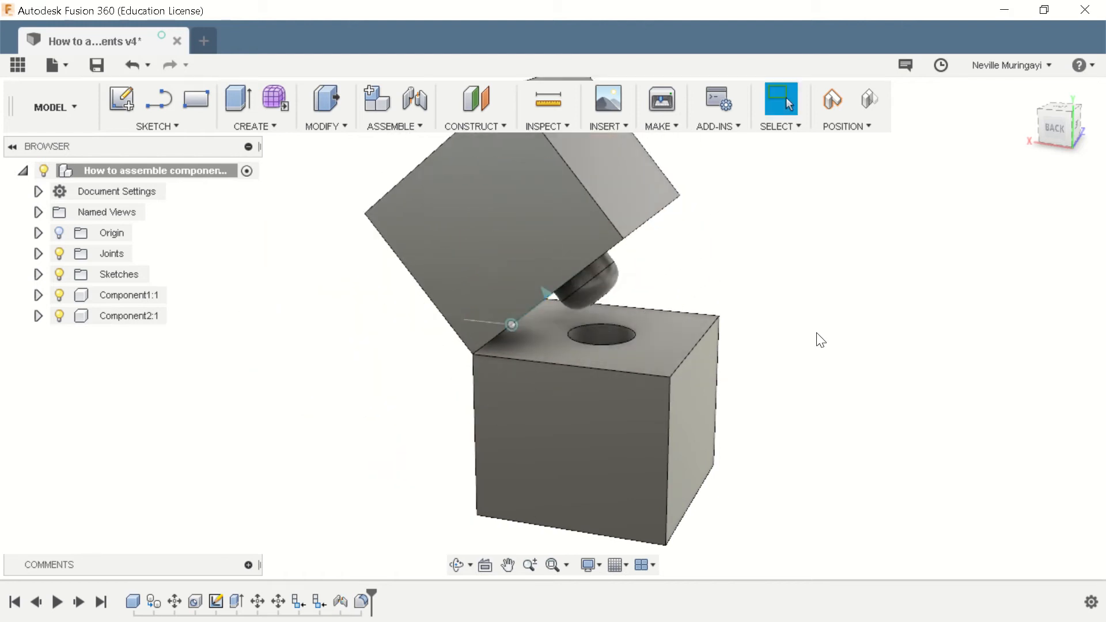
# Step: Open the Lid and Base designs from the Assemblies folder, discard the empty untitled design, and bring the Lid design to the front
pyautogui.click(204, 41)
pyautogui.click(17, 64)
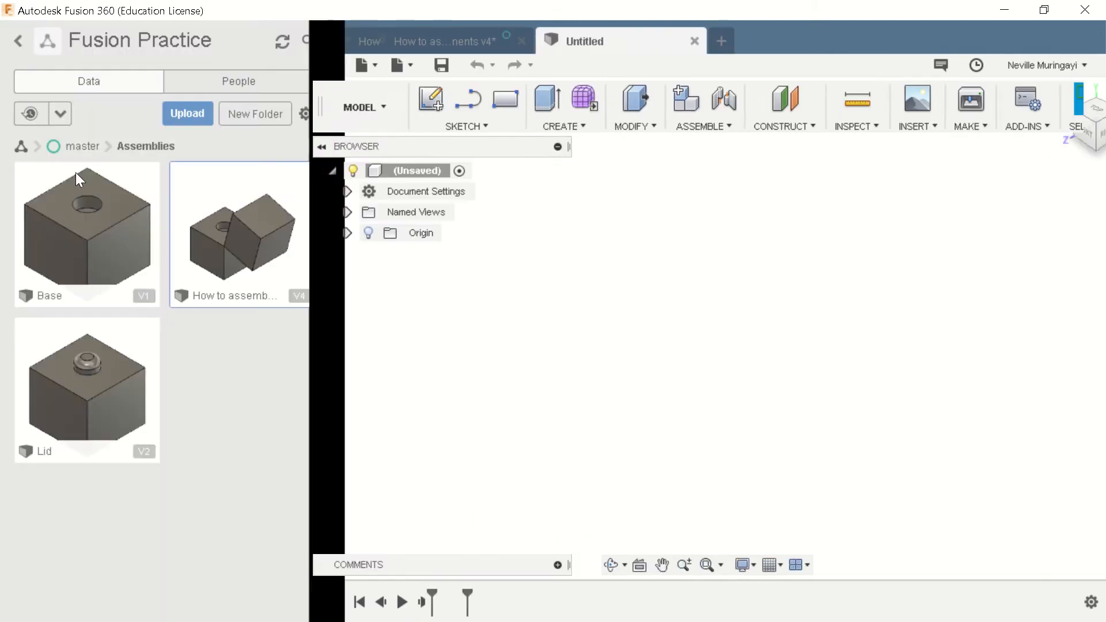
pyautogui.doubleClick(95, 366)
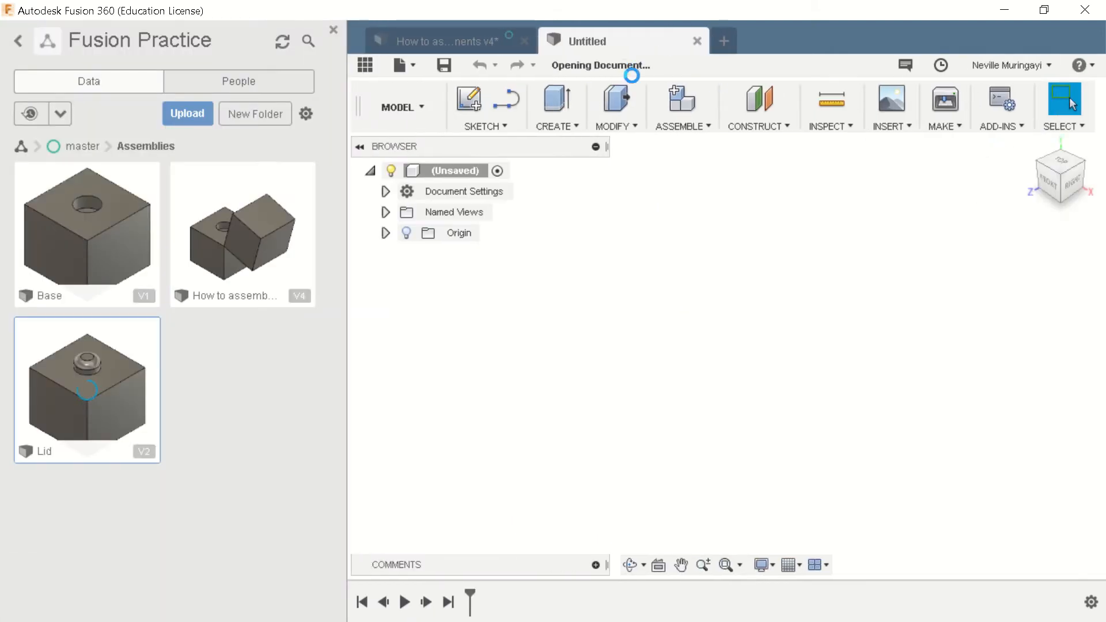
pyautogui.click(613, 33)
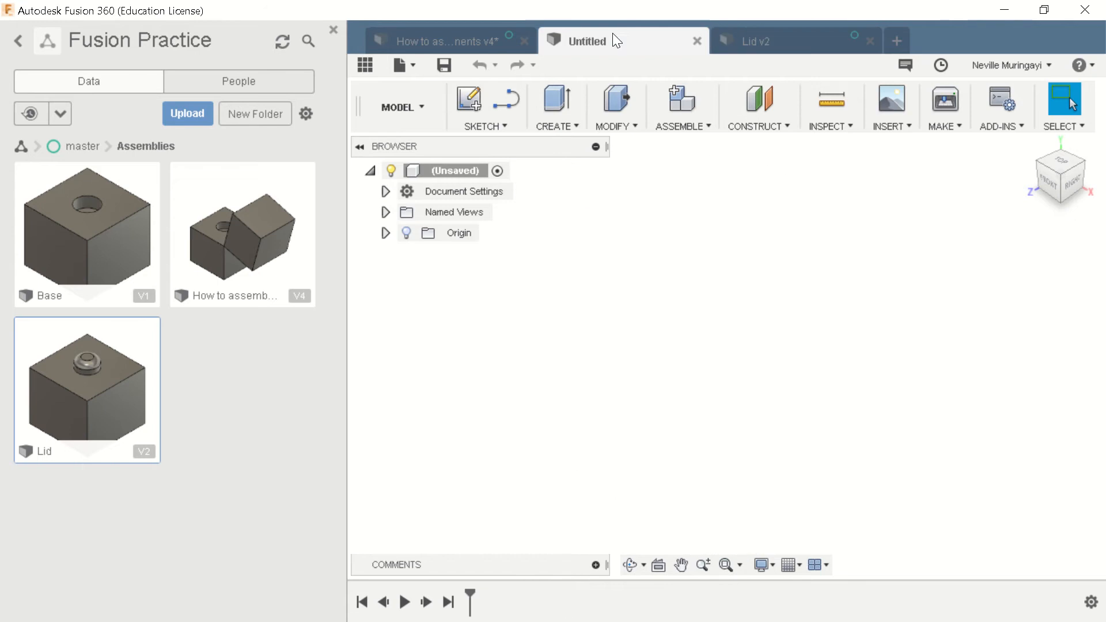
pyautogui.doubleClick(91, 222)
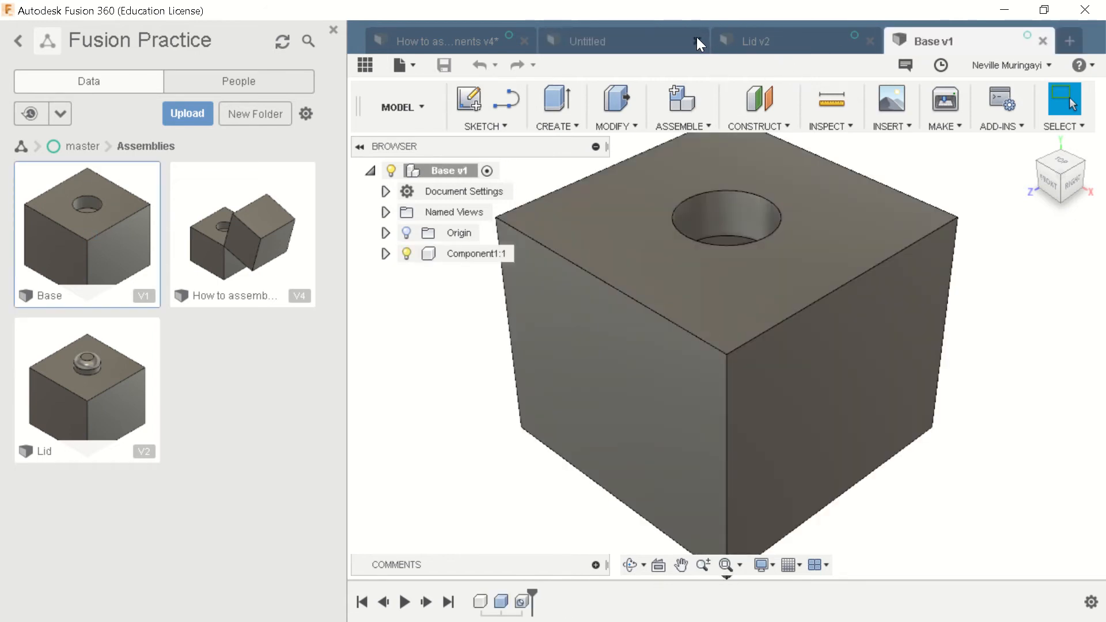
pyautogui.click(697, 40)
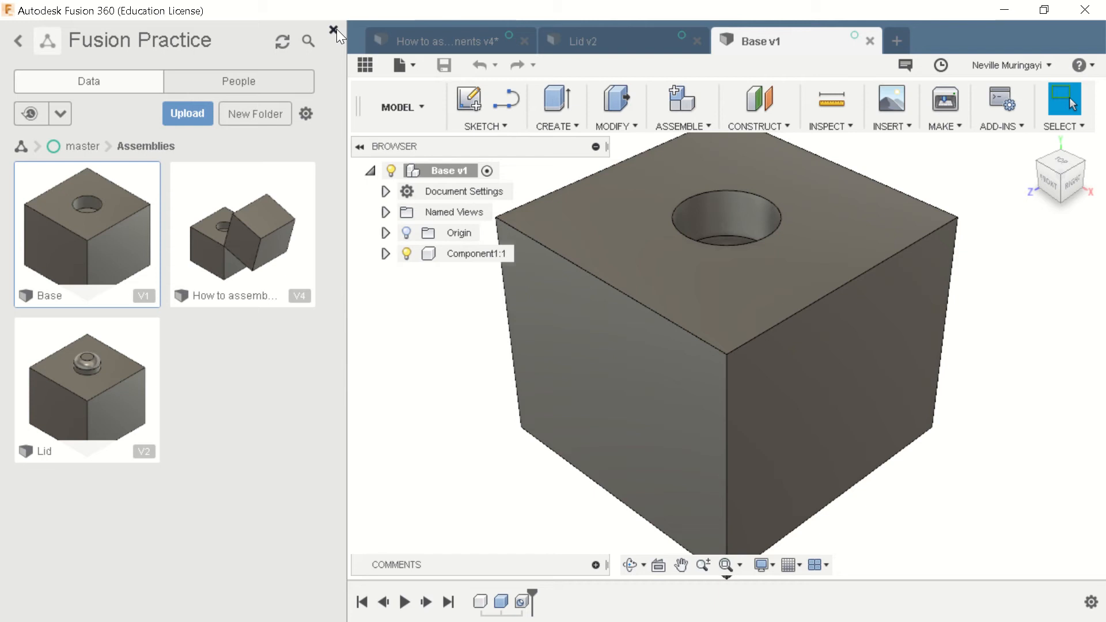
pyautogui.click(334, 29)
pyautogui.click(285, 44)
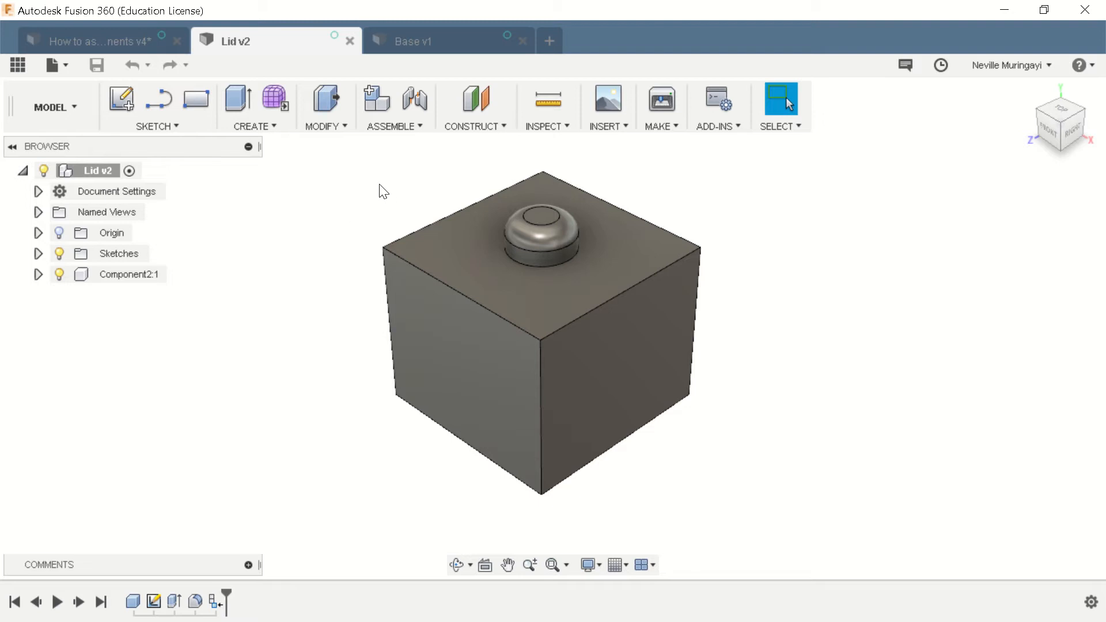
pyautogui.click(393, 126)
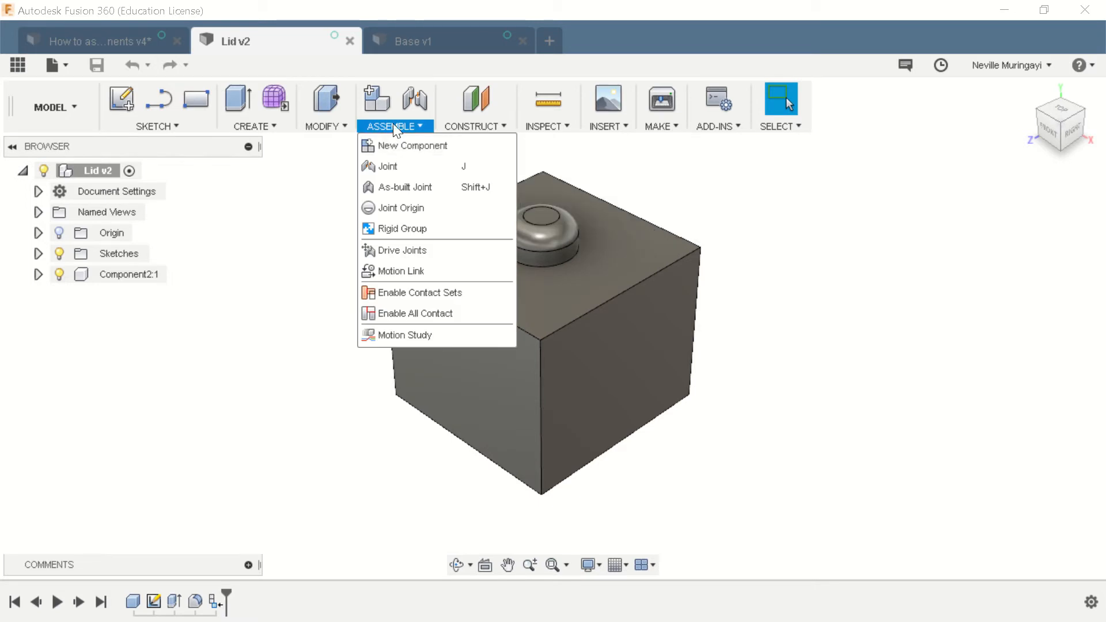
pyautogui.click(394, 126)
pyautogui.click(393, 126)
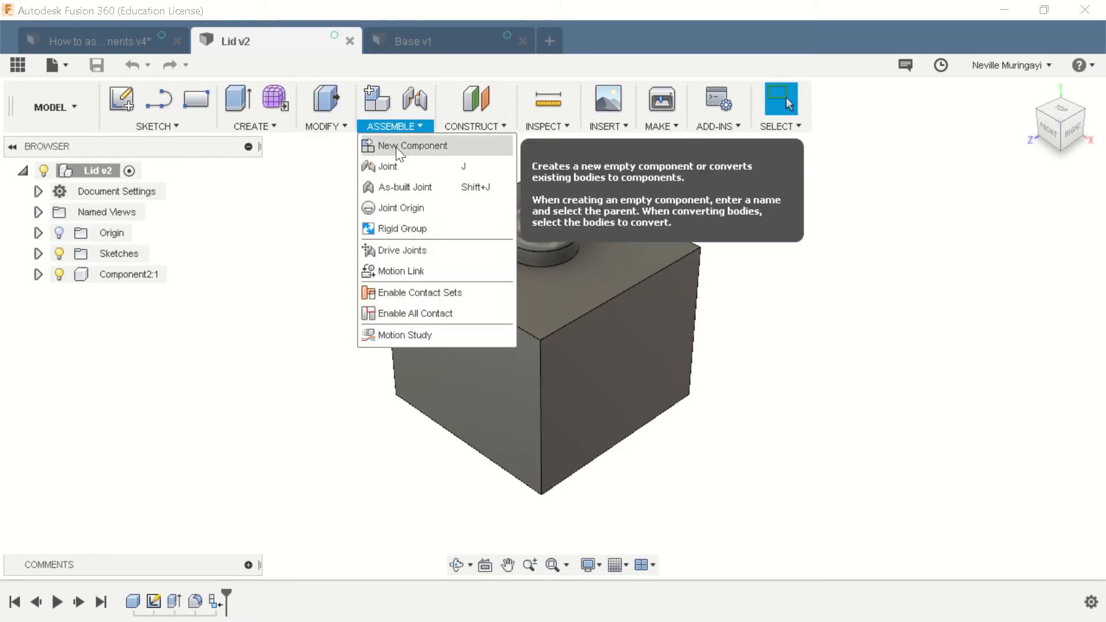
pyautogui.click(403, 126)
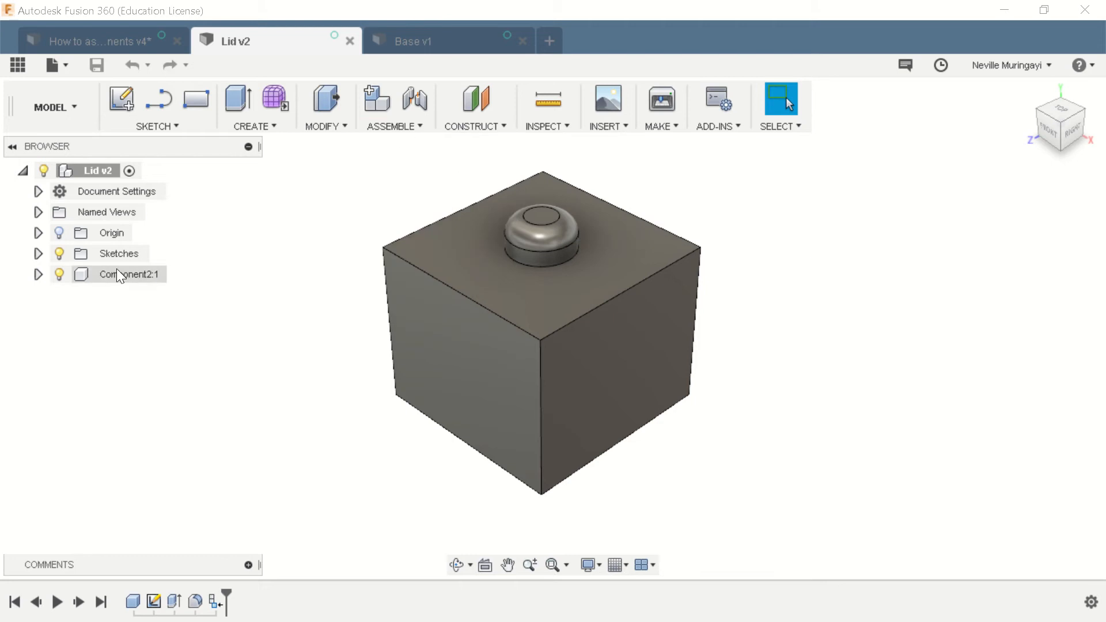
pyautogui.click(38, 274)
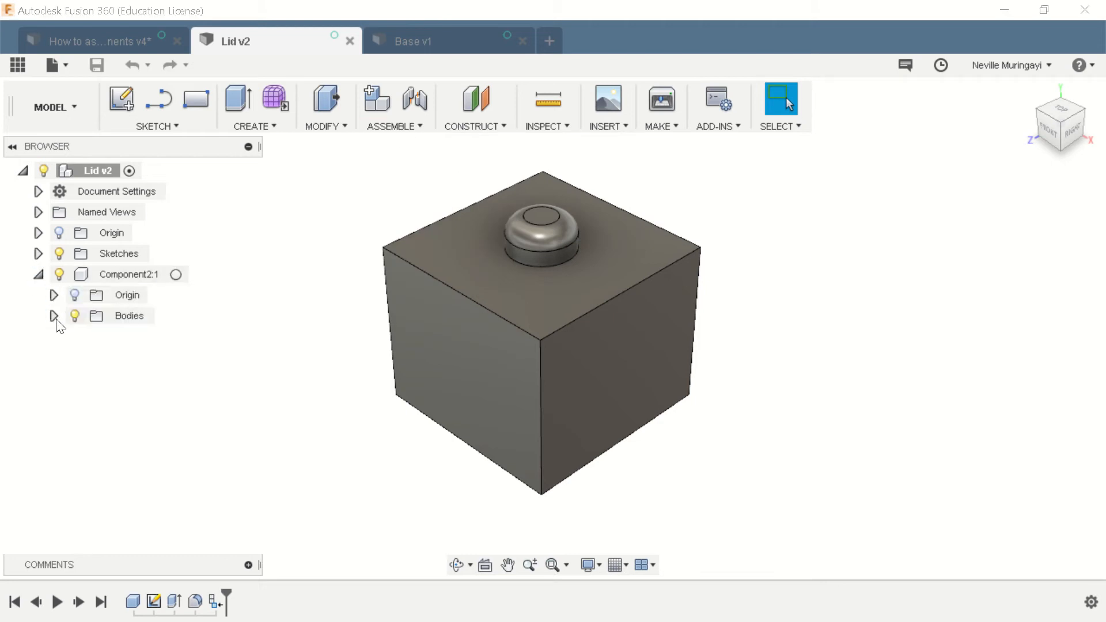
pyautogui.click(54, 316)
pyautogui.click(138, 337)
pyautogui.click(378, 127)
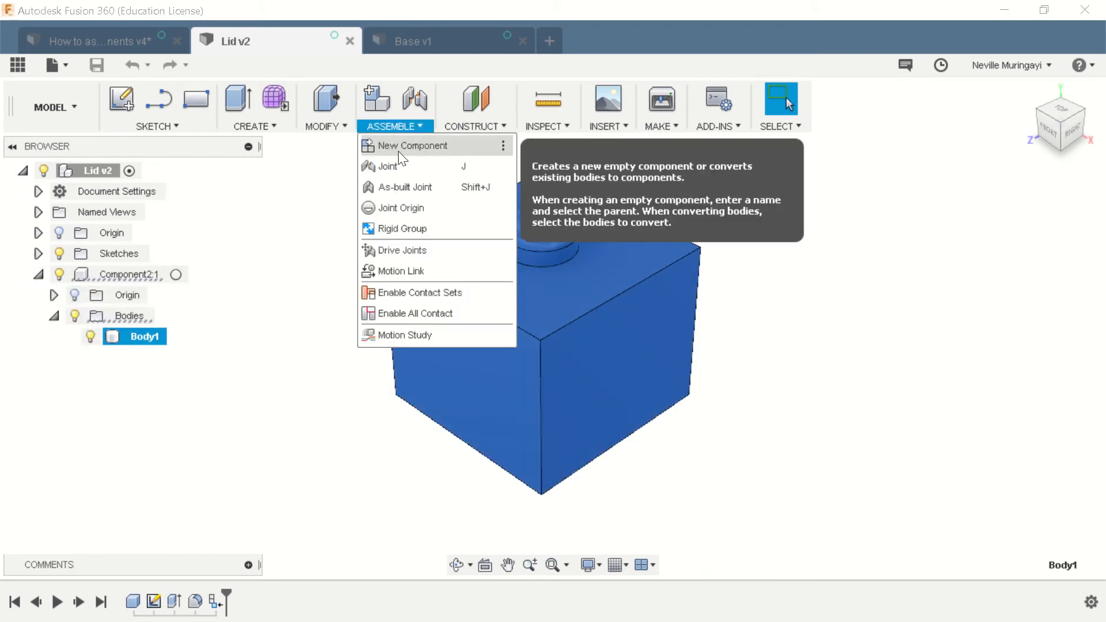
pyautogui.click(399, 149)
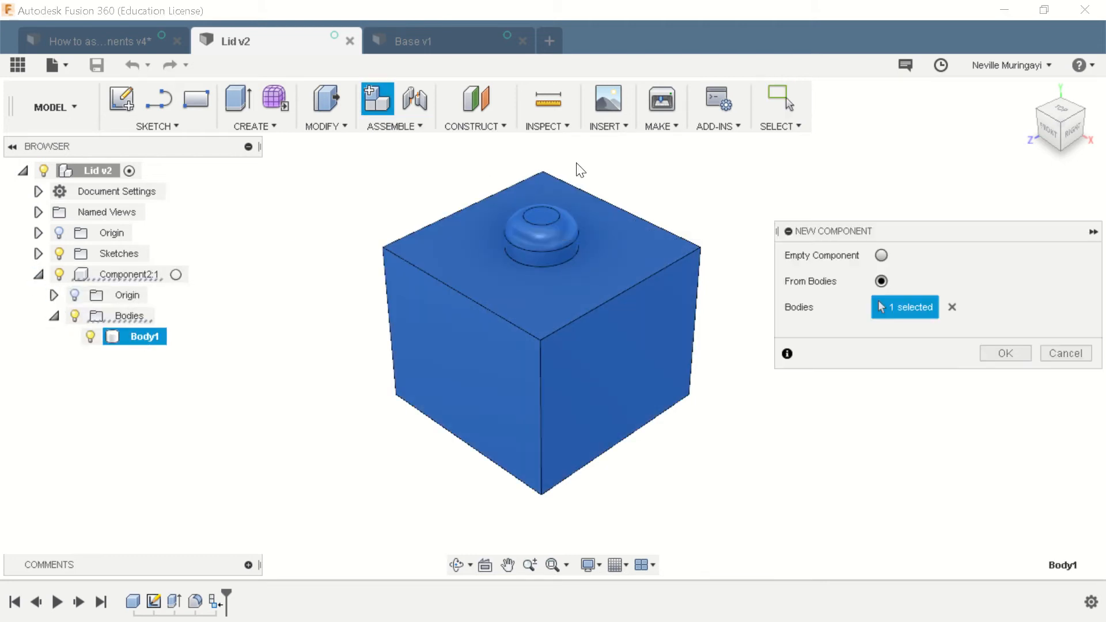
pyautogui.click(1062, 354)
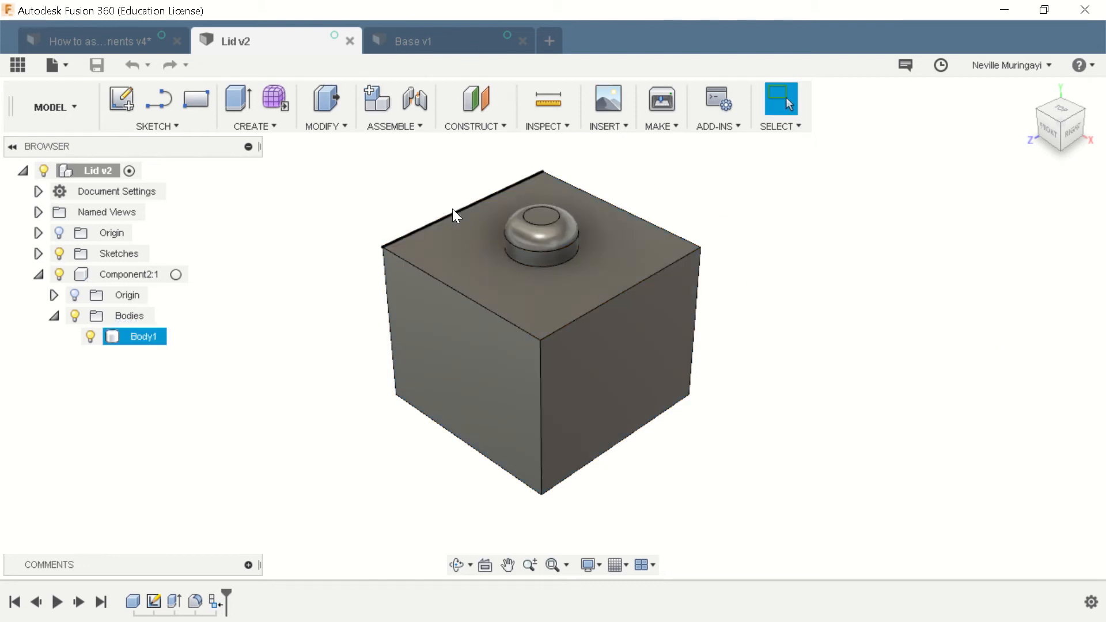
pyautogui.click(386, 124)
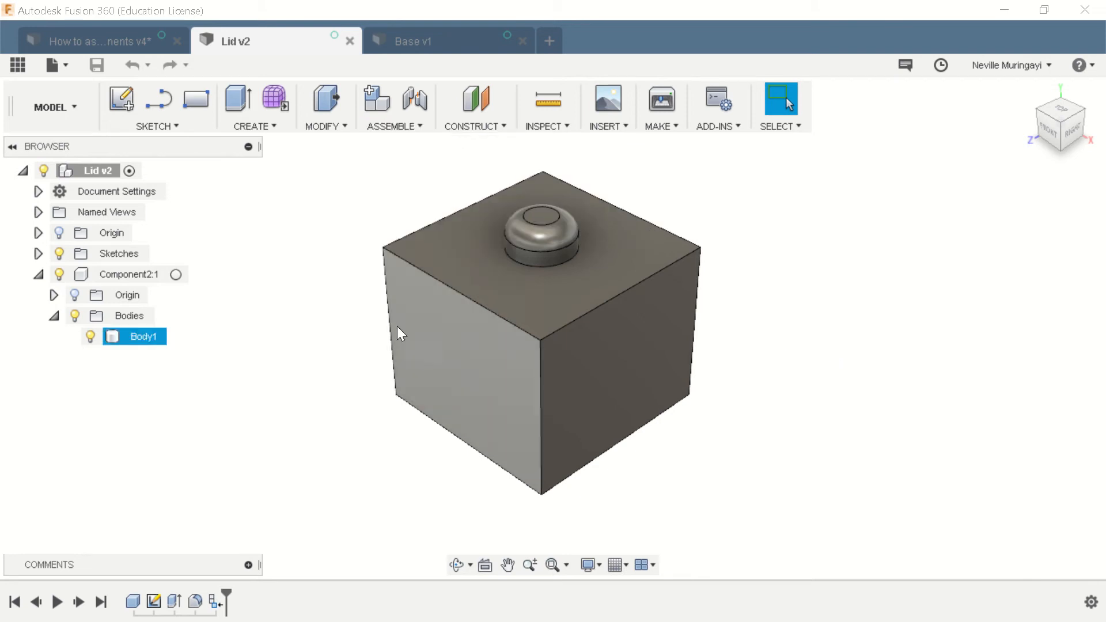
# Step: Activate Component2:1 in the Lid design and switch to the Base design
pyautogui.click(175, 275)
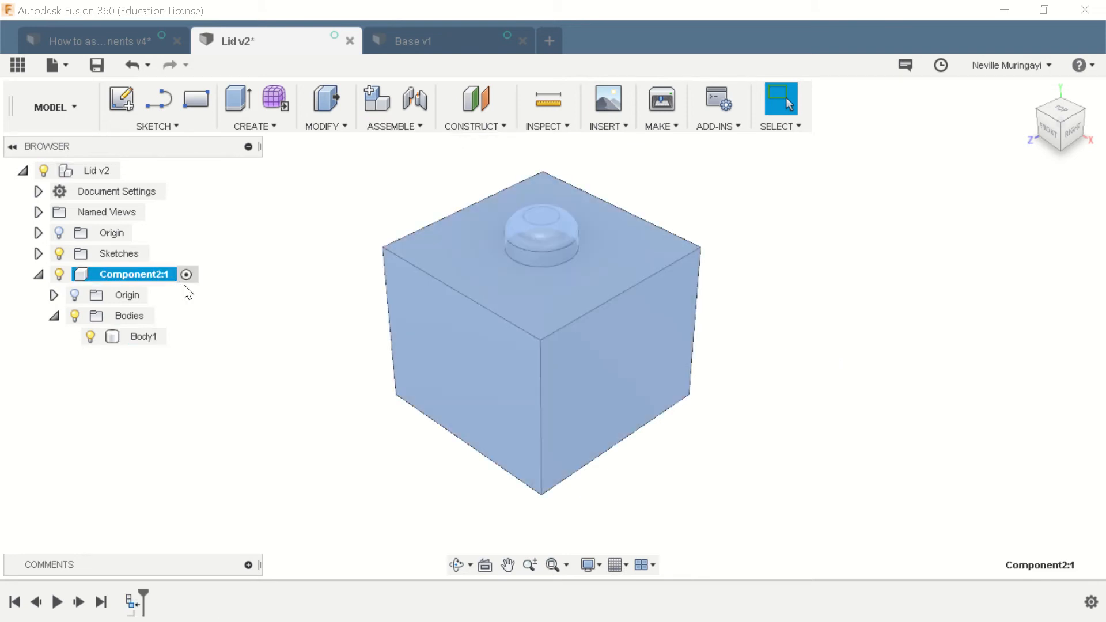
pyautogui.click(242, 352)
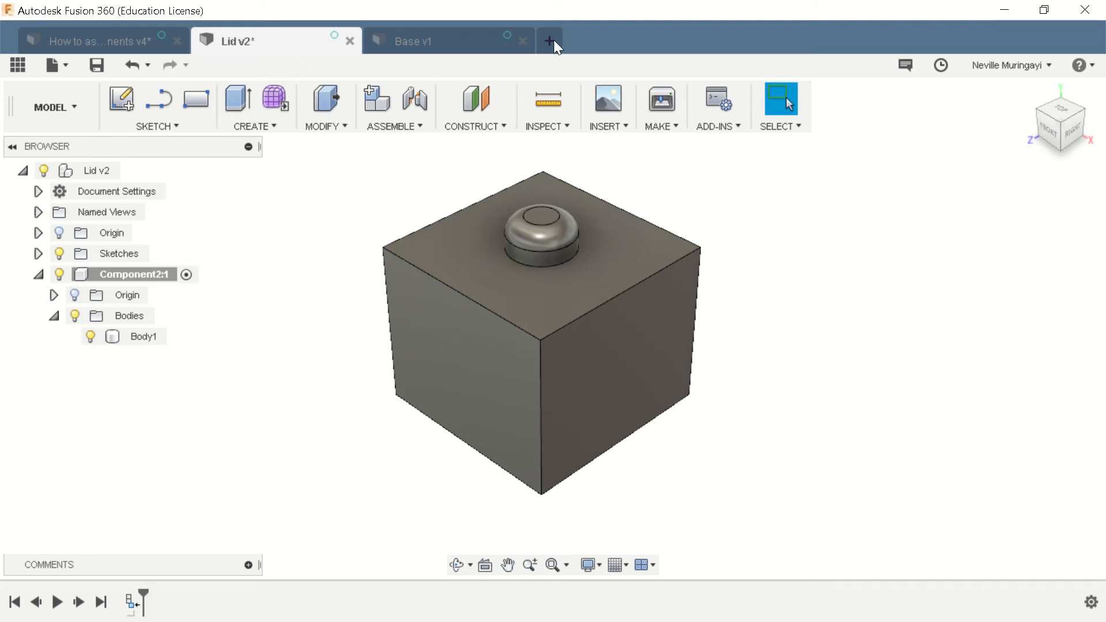
pyautogui.click(435, 40)
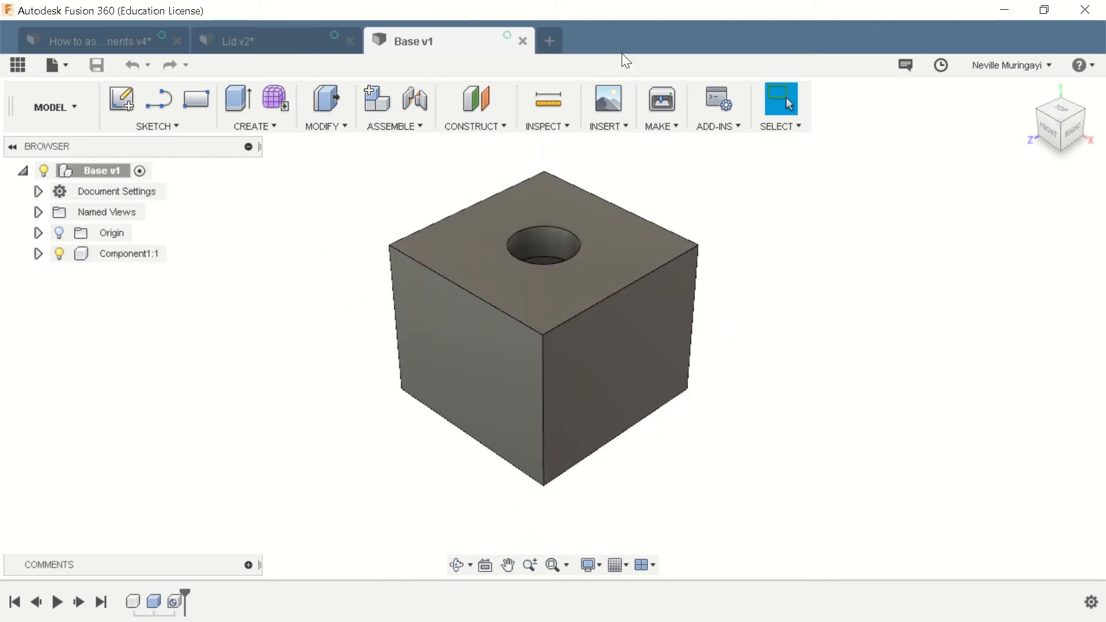
# Step: Create a new design and save it as "Box and Lid Assembly" in the Assemblies folder
pyautogui.click(554, 42)
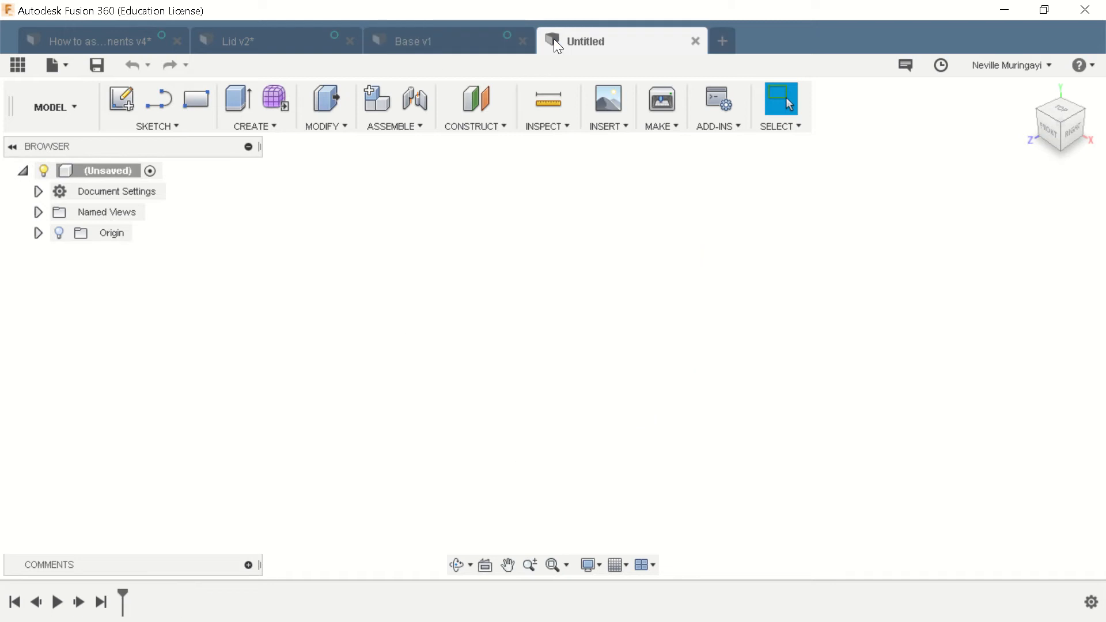
pyautogui.click(102, 68)
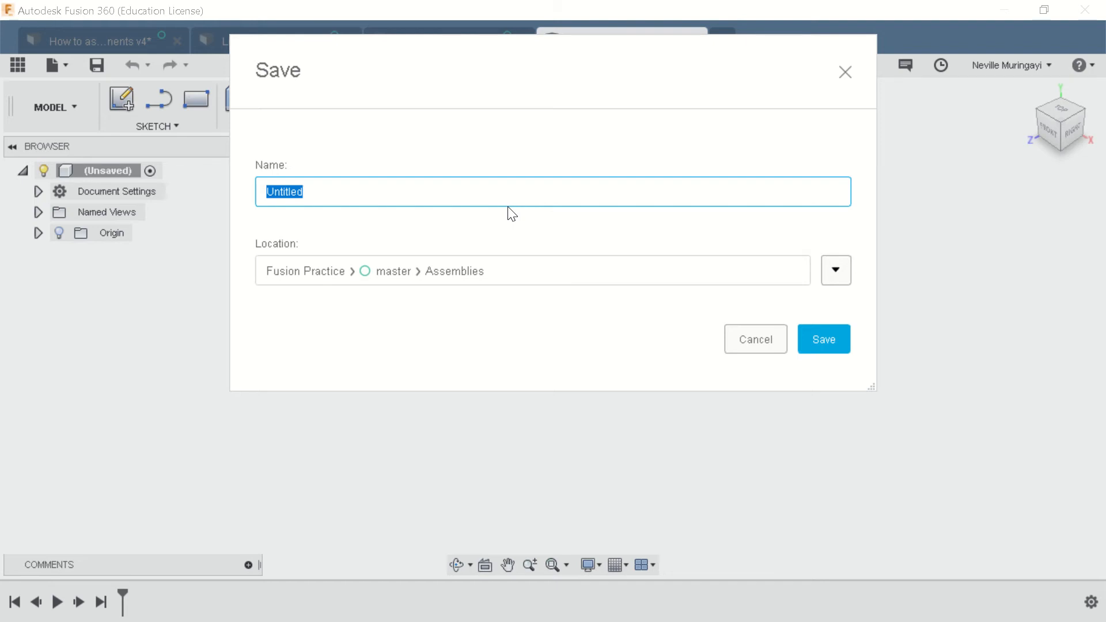
pyautogui.write('Box and Lid Assembly')
pyautogui.press('Return')
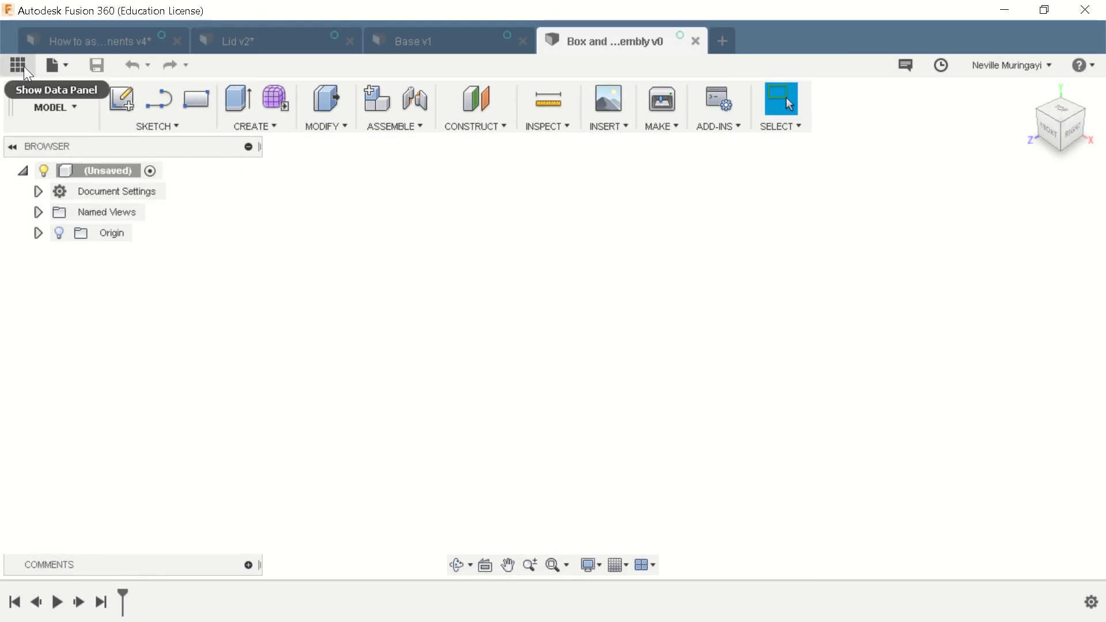
# Step: Insert the Lid design from the Assemblies folder into the assembly at its default position
pyautogui.click(23, 67)
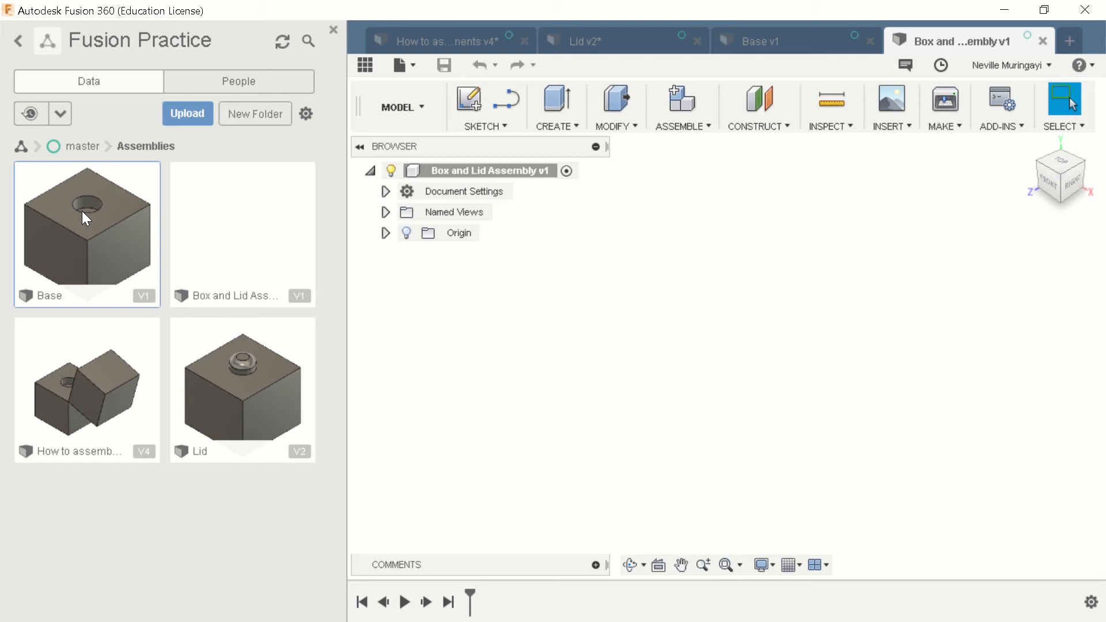
pyautogui.rightClick(213, 384)
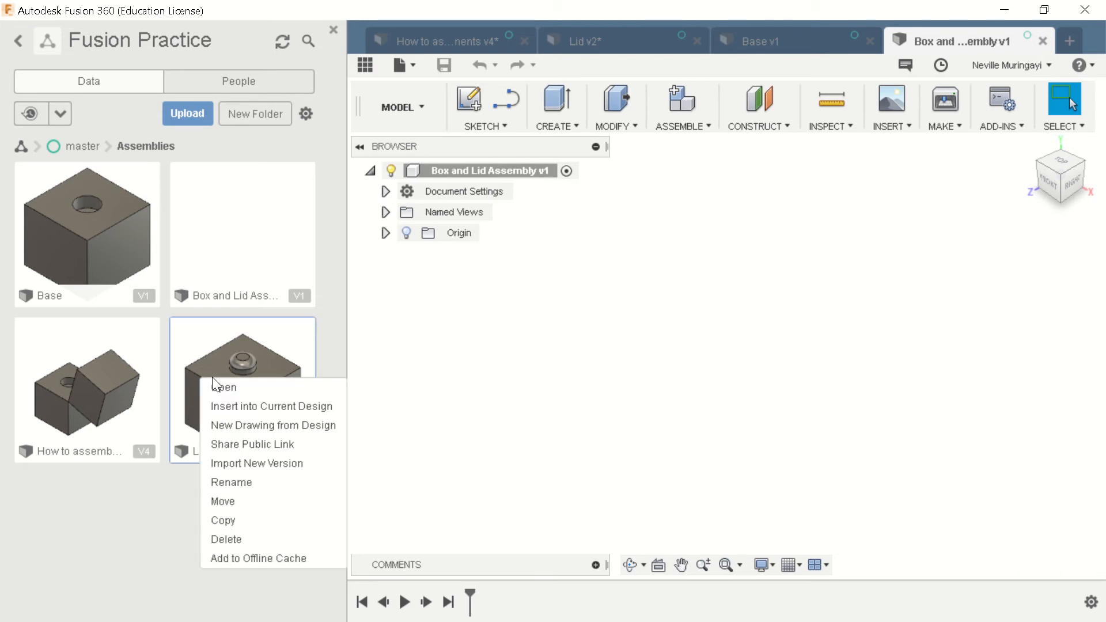
pyautogui.click(234, 405)
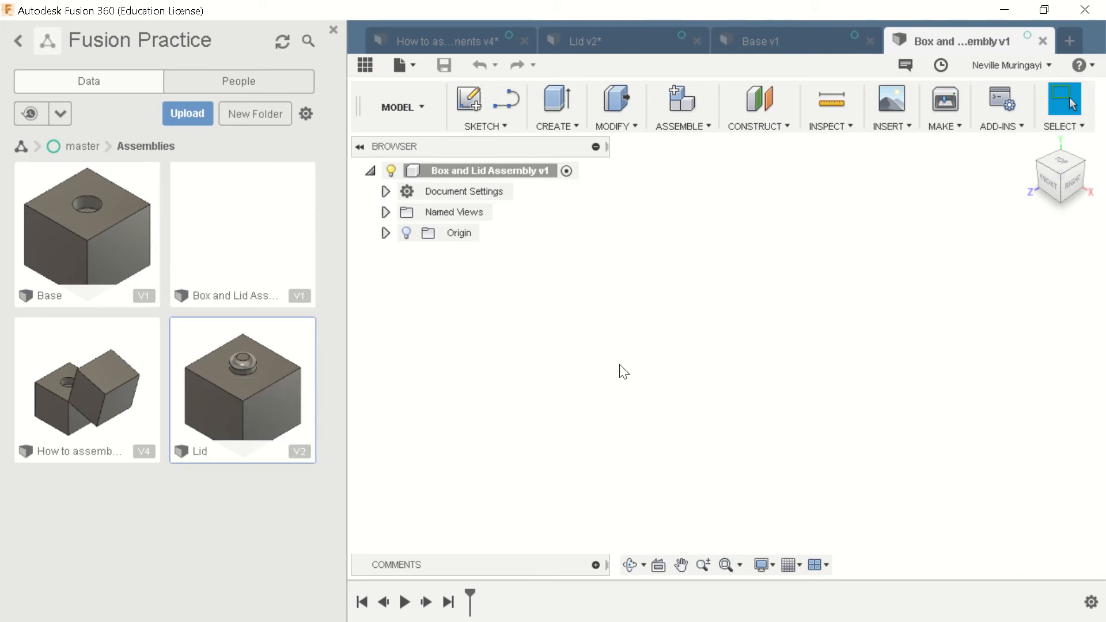
pyautogui.scroll(-3, 603, 388)
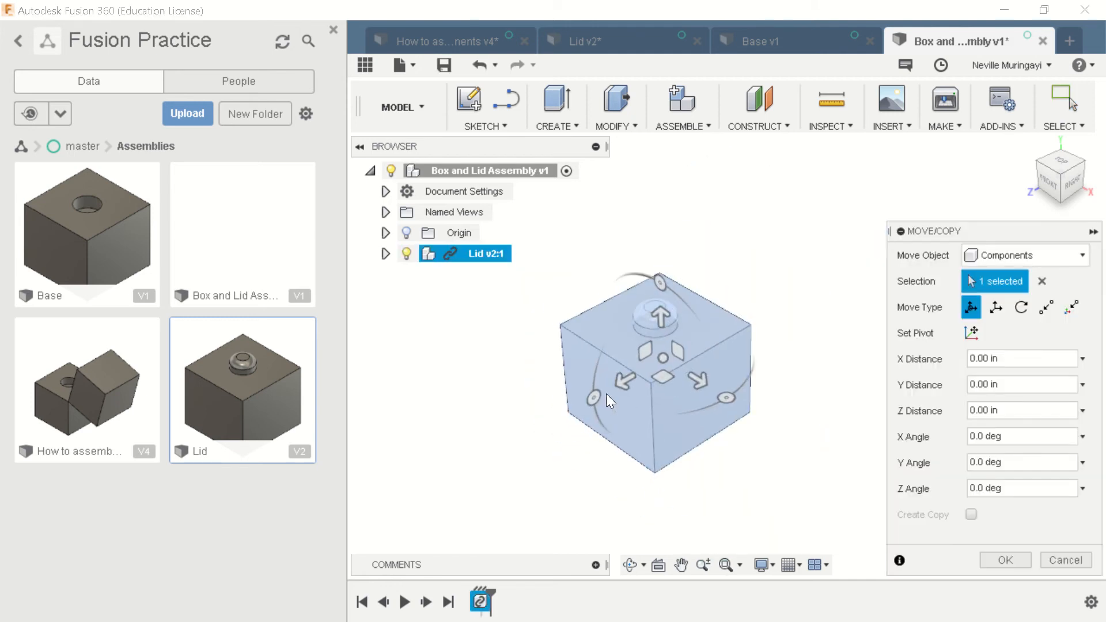
pyautogui.click(1012, 559)
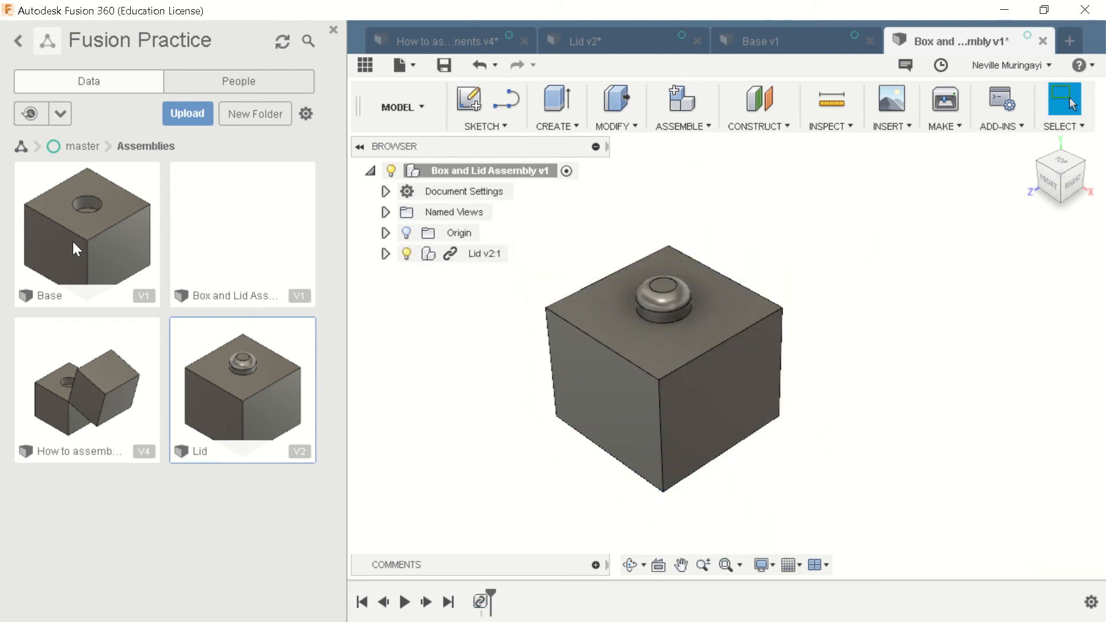
# Step: Insert the Base design into the assembly and move it 3.50 in along X, beside the lid
pyautogui.rightClick(86, 212)
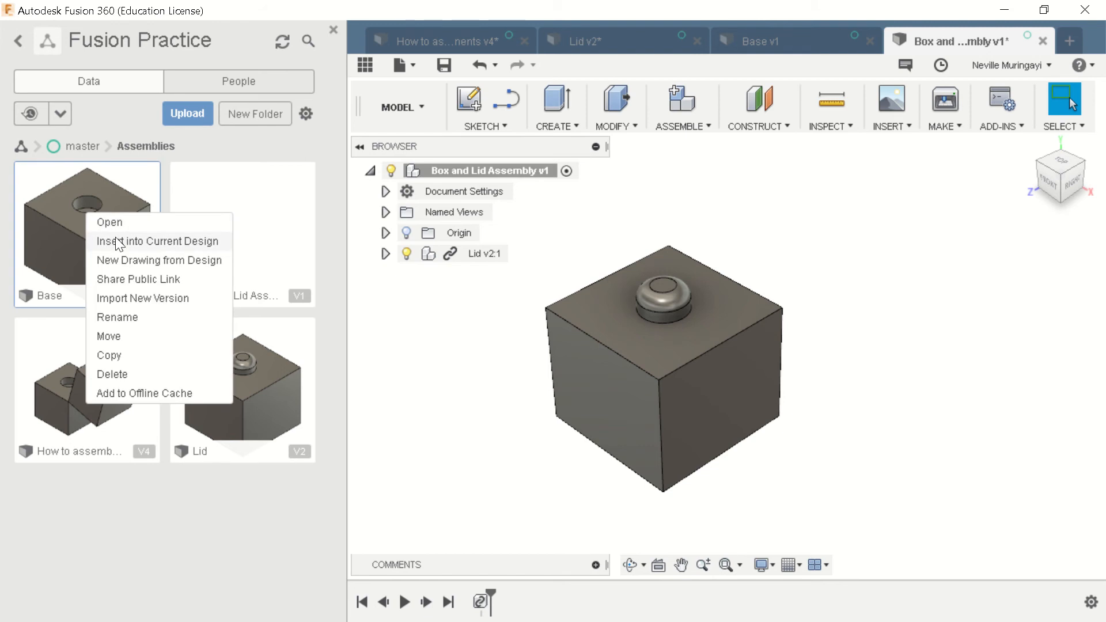
pyautogui.click(117, 240)
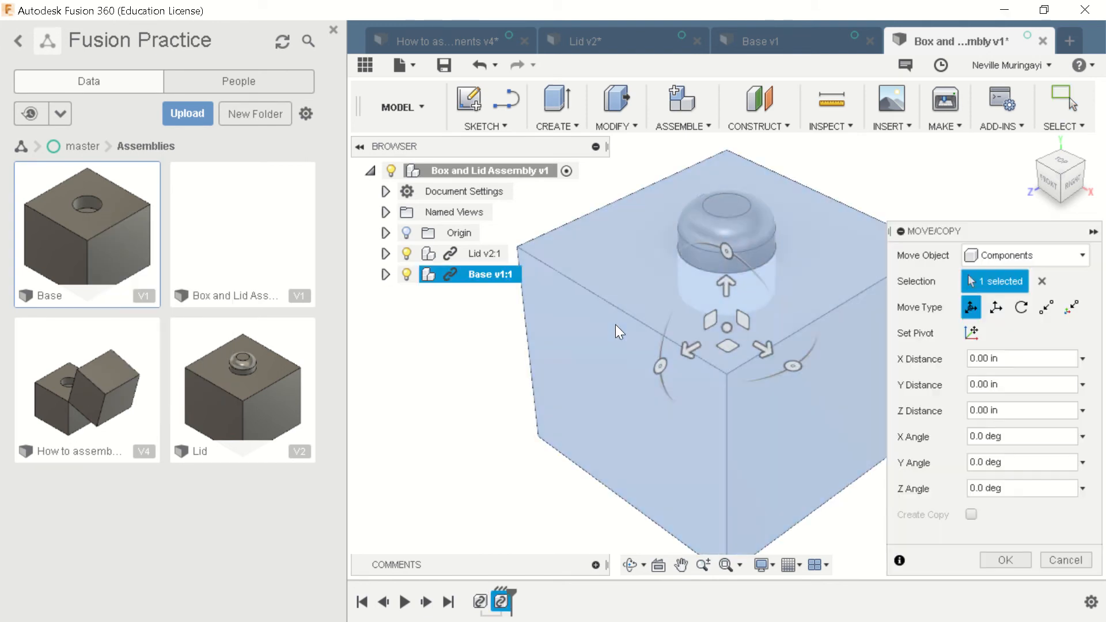
pyautogui.scroll(-2, 617, 332)
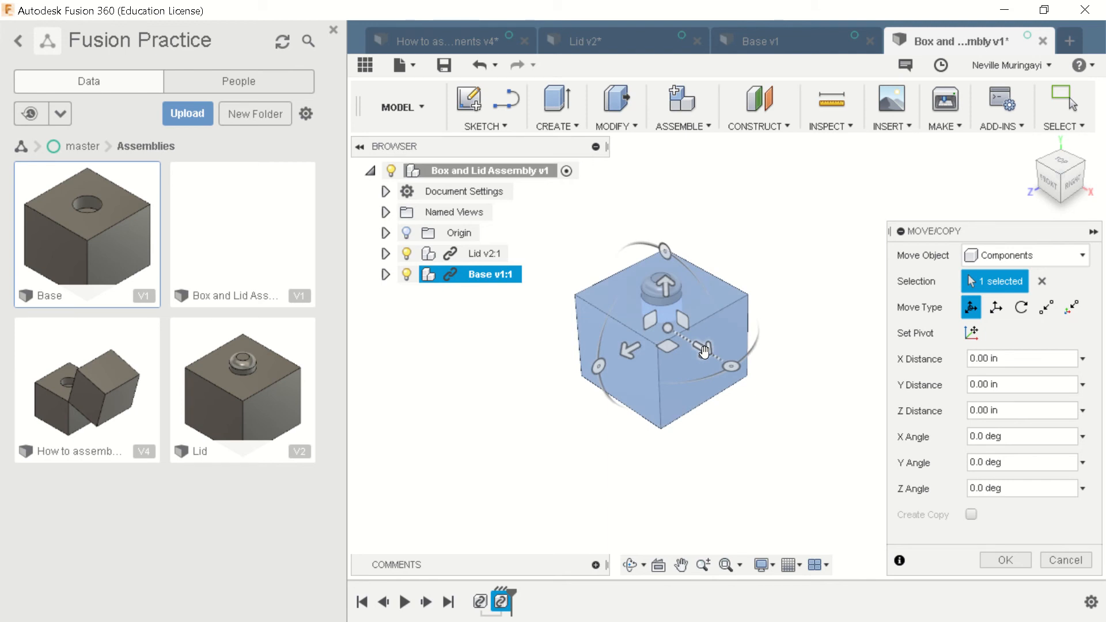
pyautogui.moveTo(703, 351); pyautogui.dragTo(794, 421)
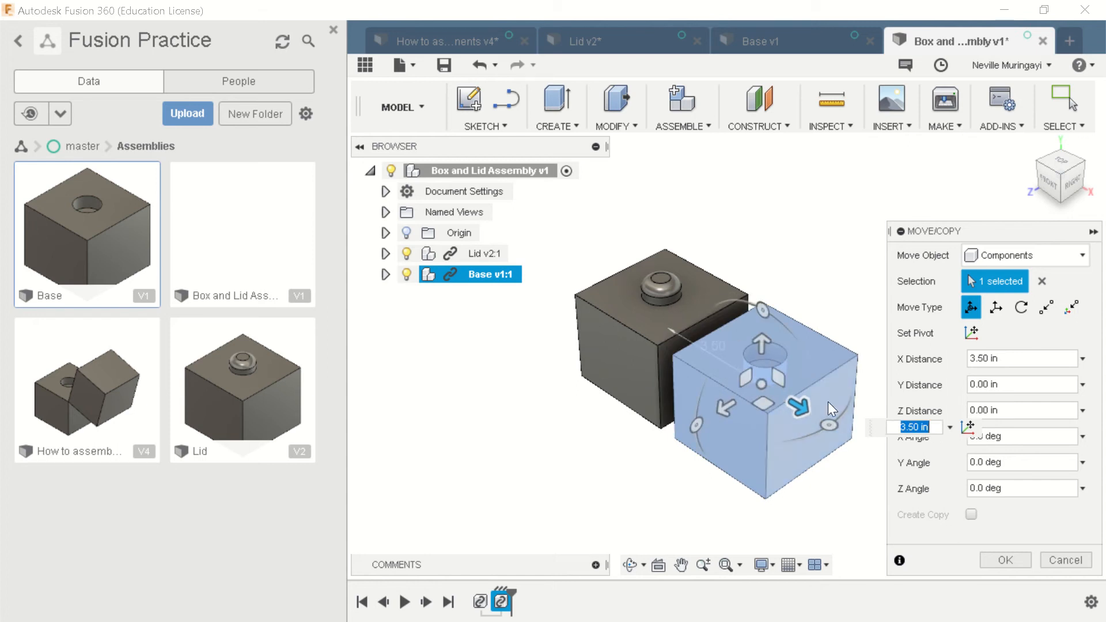
pyautogui.keyDown('shift'); pyautogui.moveTo(703, 482); pyautogui.dragTo(774, 467, button='middle'); pyautogui.keyUp('shift')
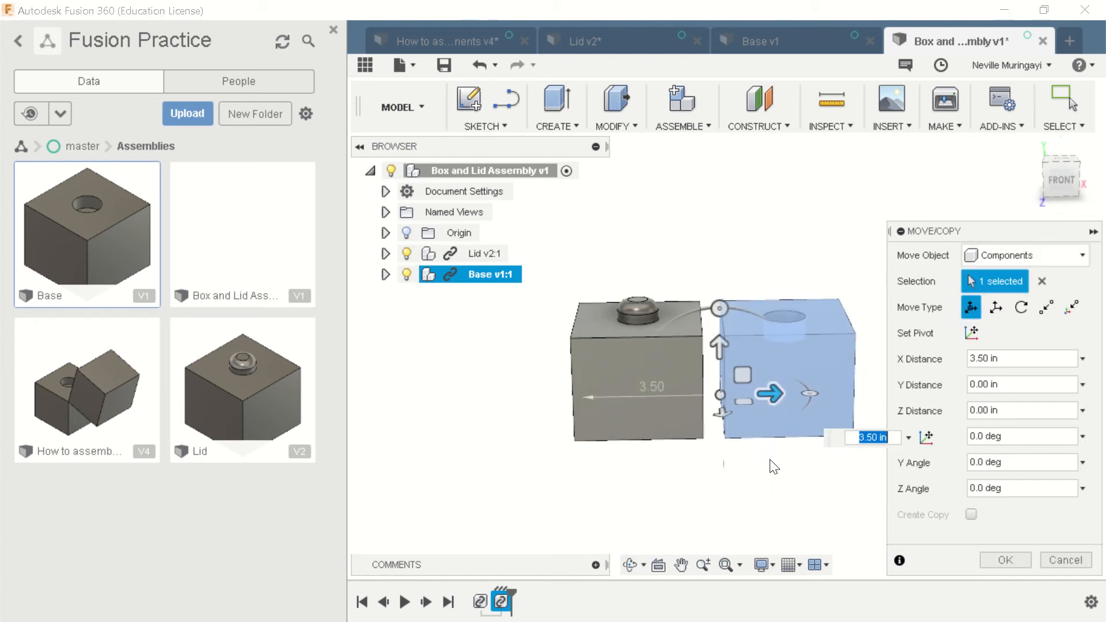
pyautogui.click(1010, 560)
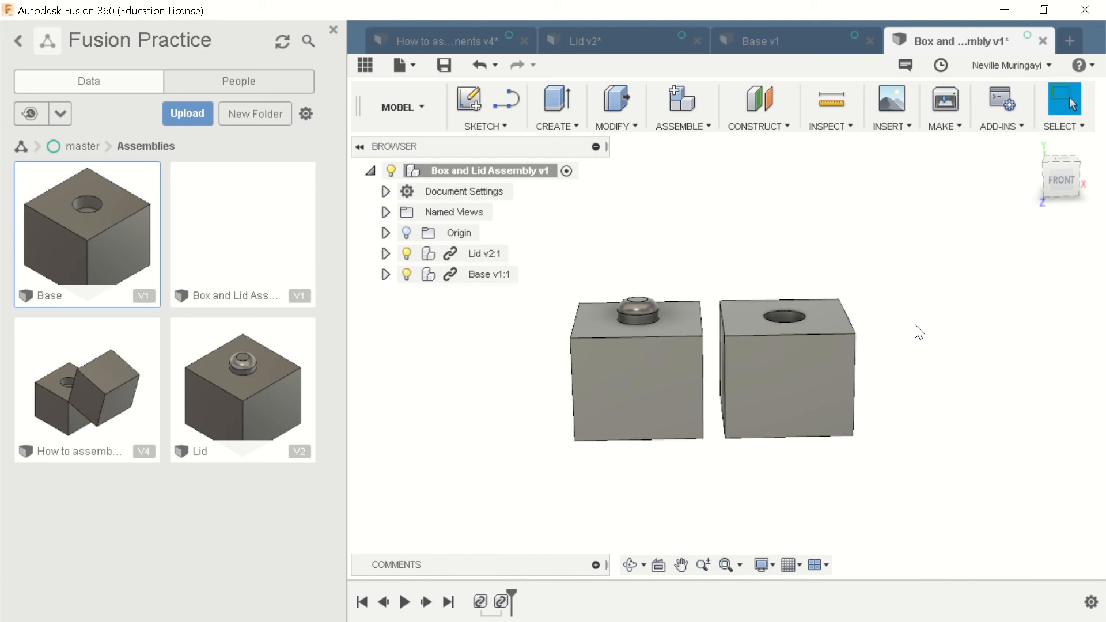
# Step: Start a joint between the midpoint of the lid's upper edge facing the base and the midpoint of the base's matching upper edge
pyautogui.click(331, 32)
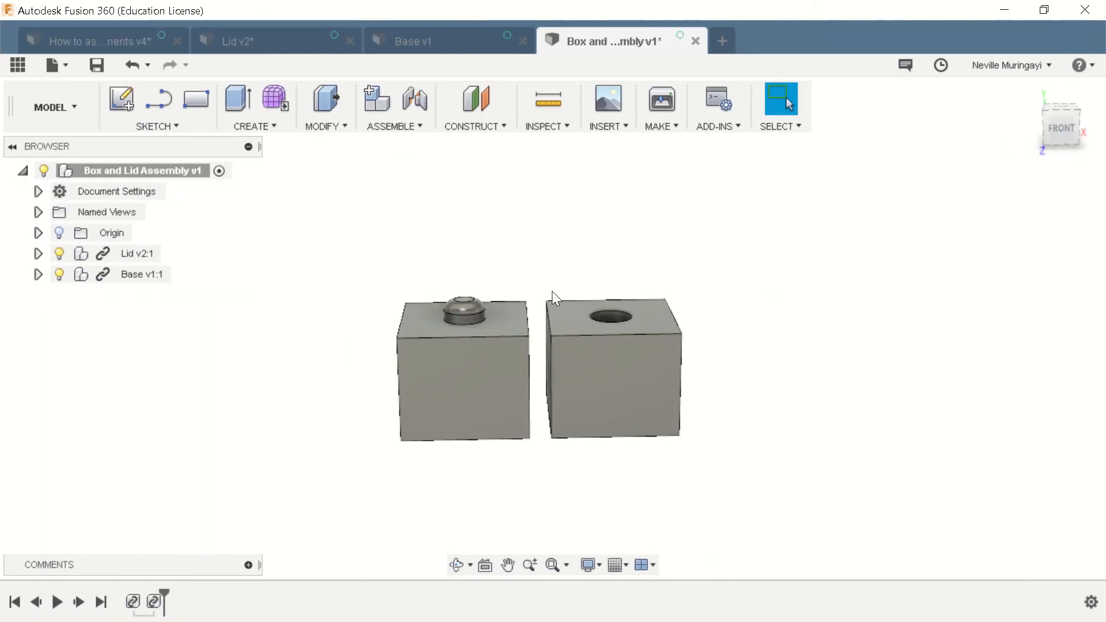
pyautogui.scroll(2, 552, 292)
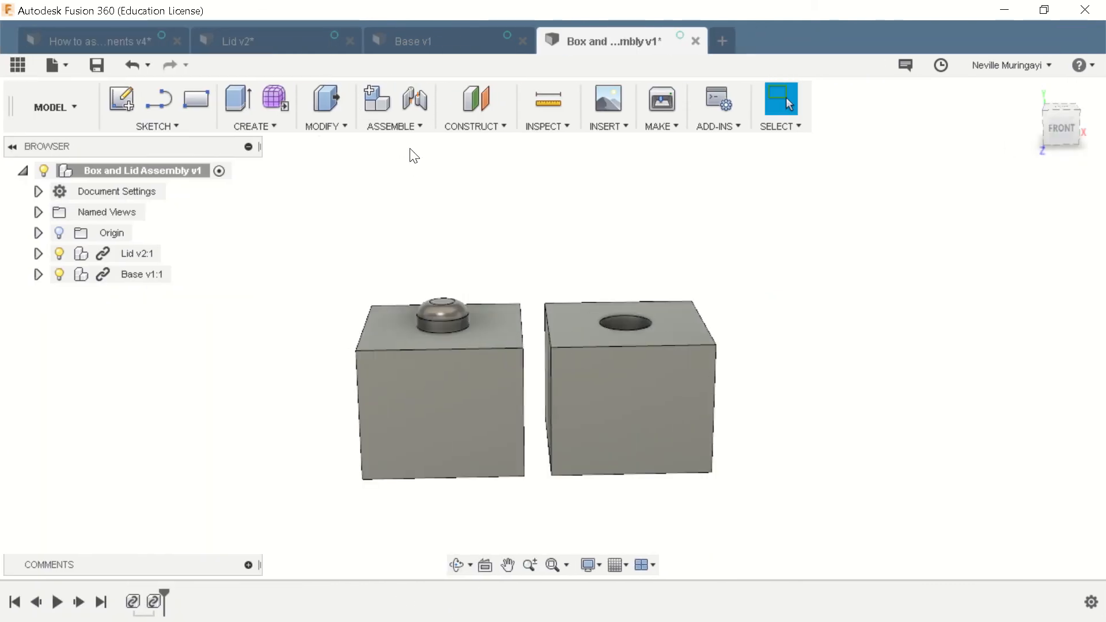
pyautogui.click(406, 126)
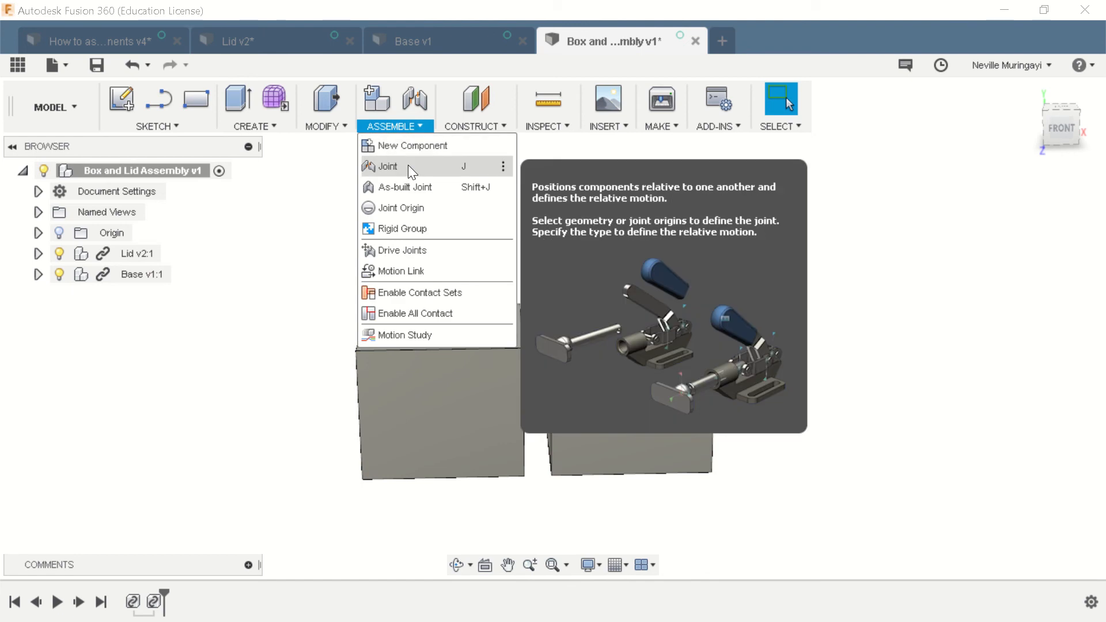
pyautogui.click(408, 166)
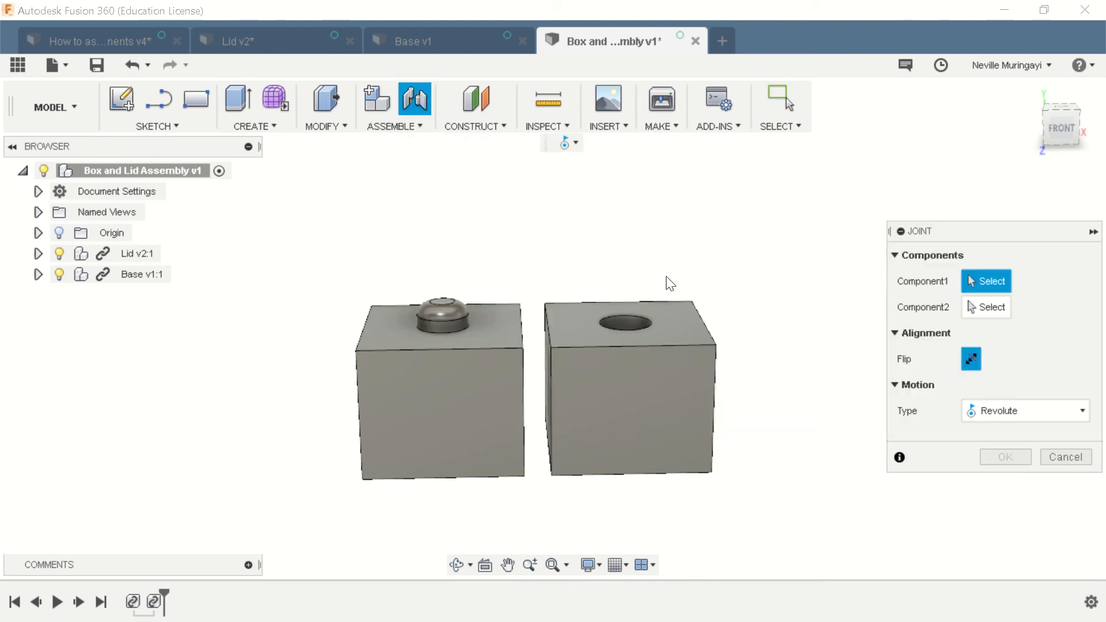
pyautogui.scroll(1, 527, 266)
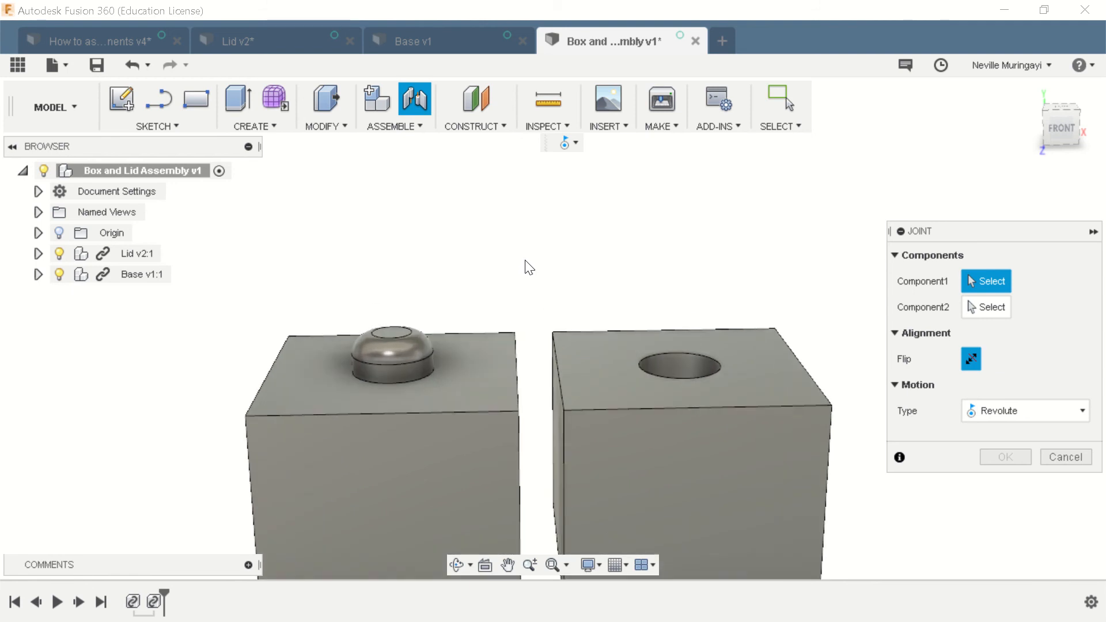
pyautogui.click(512, 366)
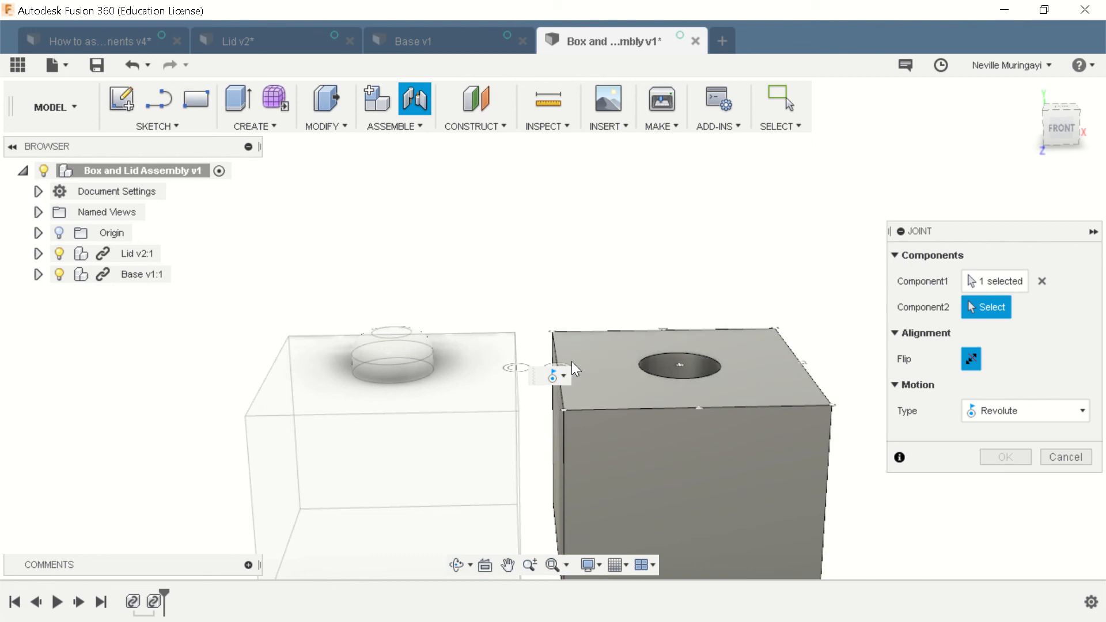
pyautogui.keyDown('shift'); pyautogui.moveTo(660, 349); pyautogui.dragTo(660, 350, button='middle'); pyautogui.keyUp('shift')
pyautogui.scroll(8, 651, 379)
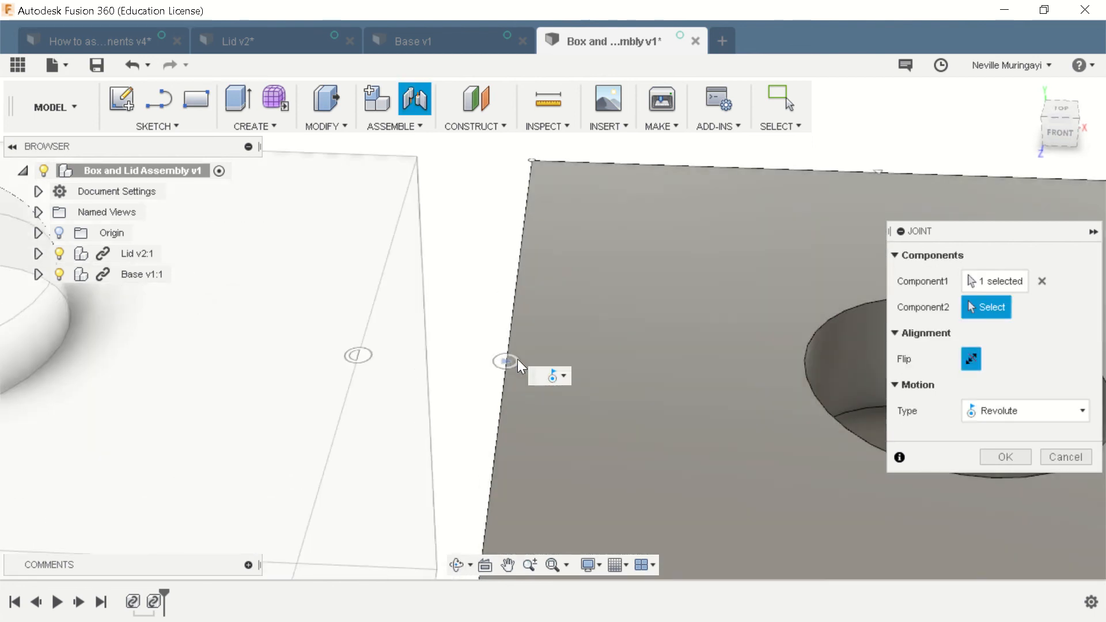
pyautogui.click(516, 358)
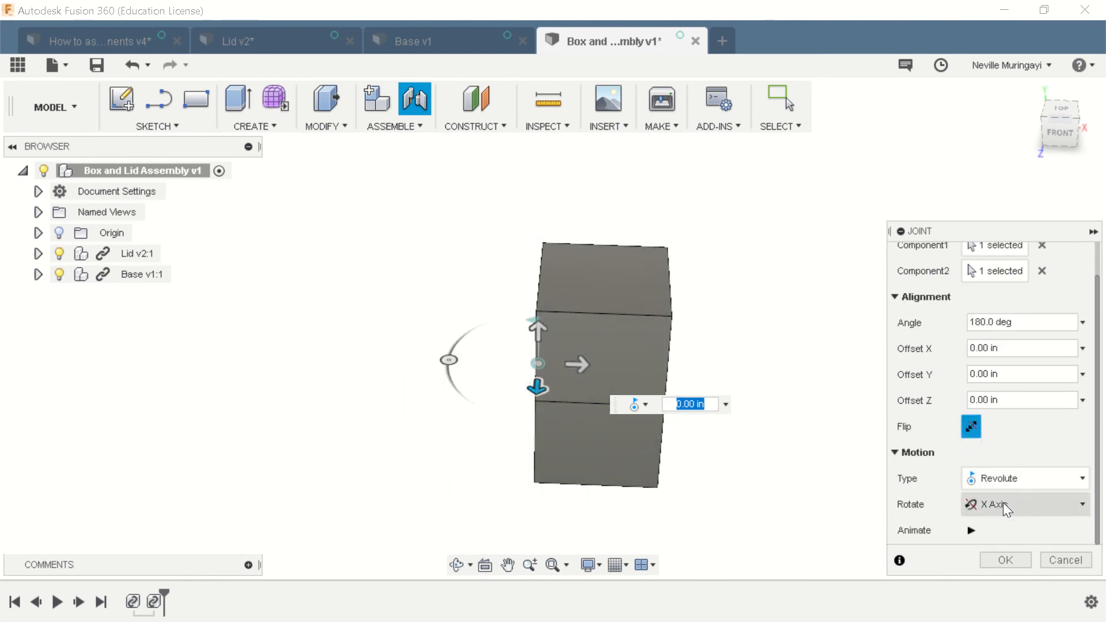
# Step: Try the Rigid motion type for the joint and test a 0.50 in offset of the lid along Z
pyautogui.click(1015, 481)
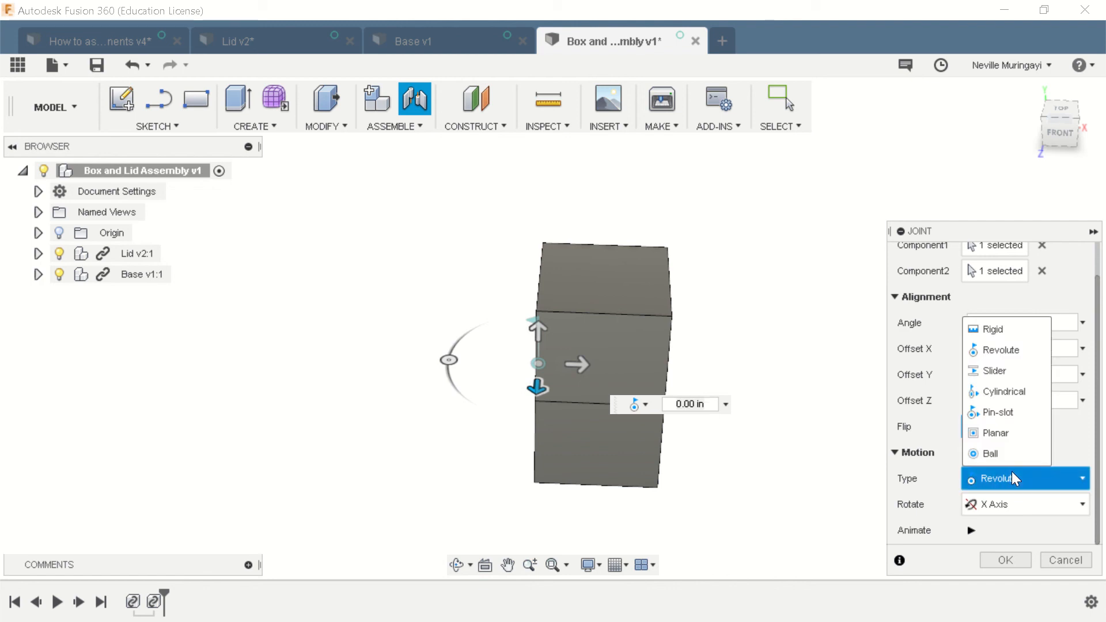
pyautogui.click(1020, 329)
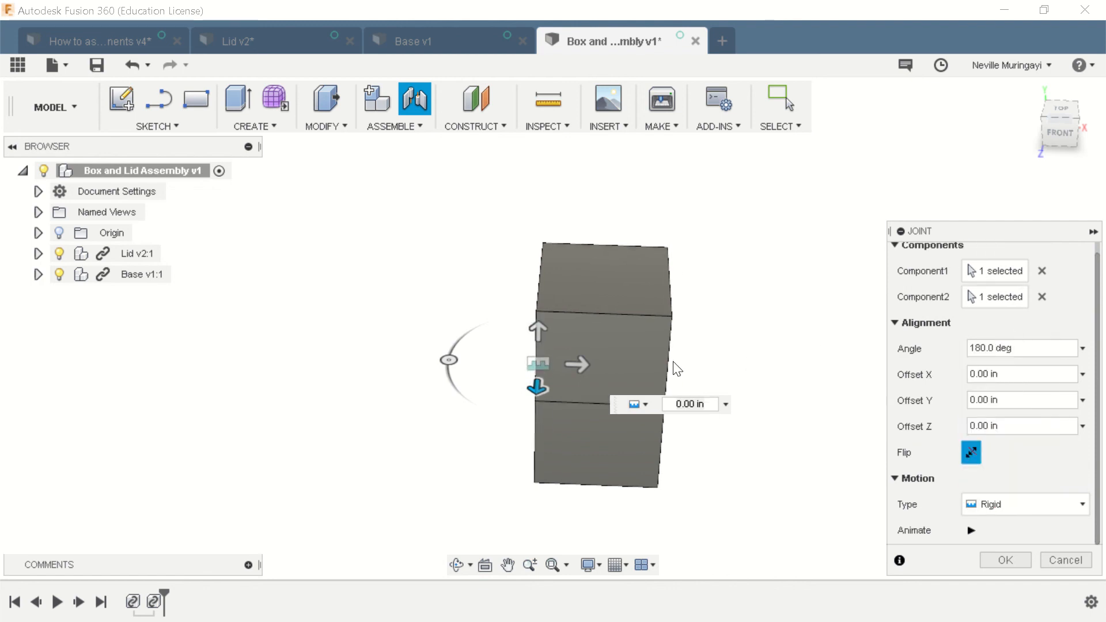
pyautogui.moveTo(577, 363)
pyautogui.mouseDown()
pyautogui.moveTo(519, 361)
pyautogui.moveTo(600, 363)
pyautogui.moveTo(582, 358)
pyautogui.mouseUp()
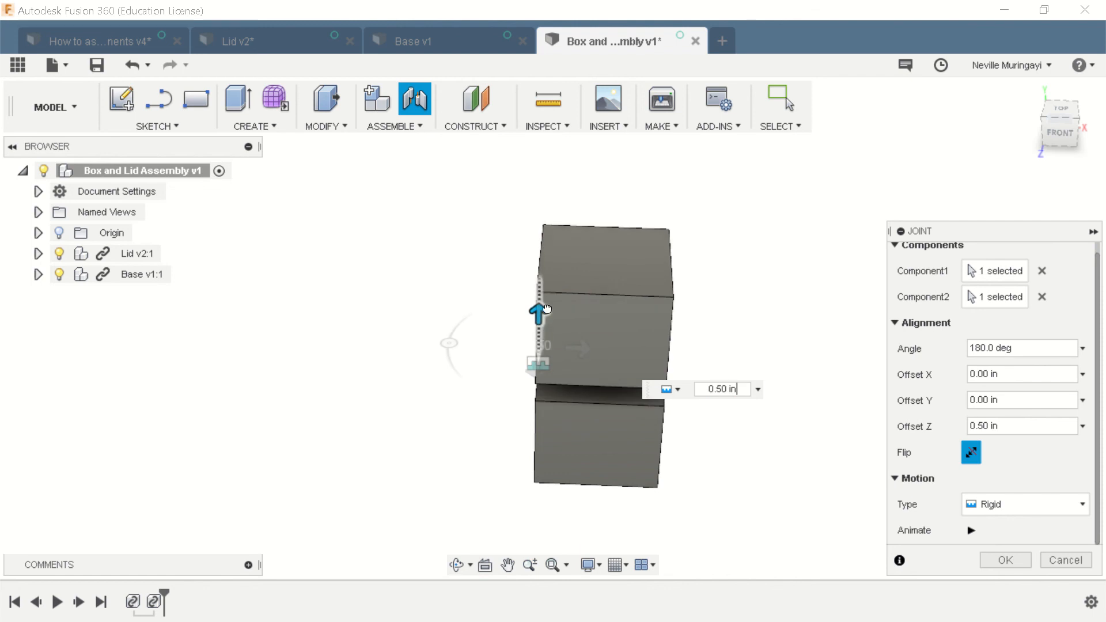
# Step: Set the joint's motion type to Revolute, rotating about the X Axis, and create the joint
pyautogui.click(1003, 502)
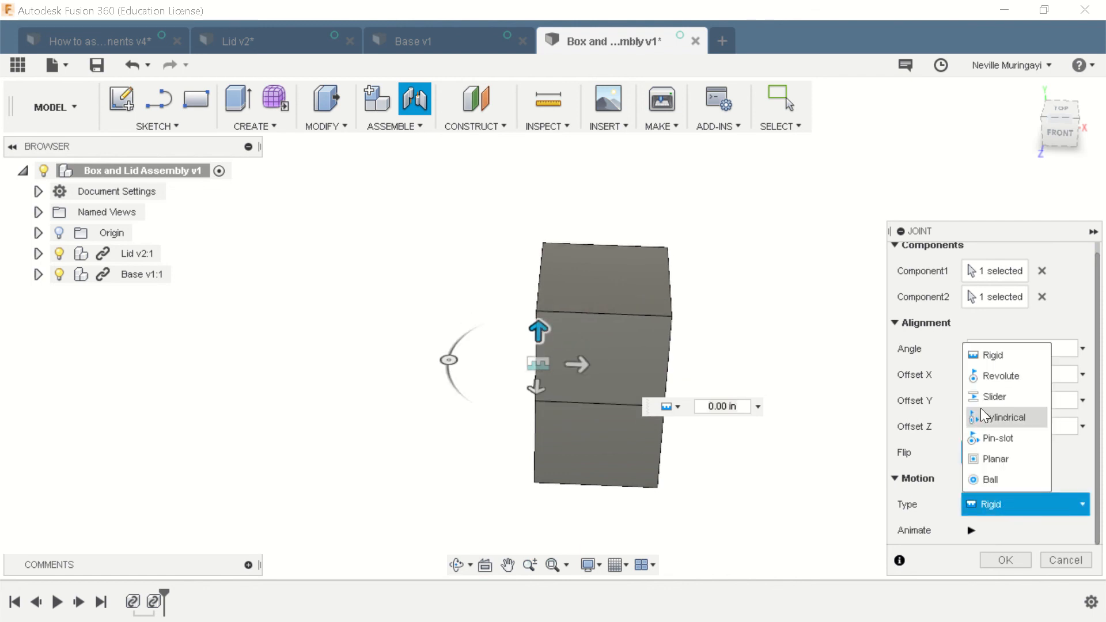
pyautogui.click(979, 379)
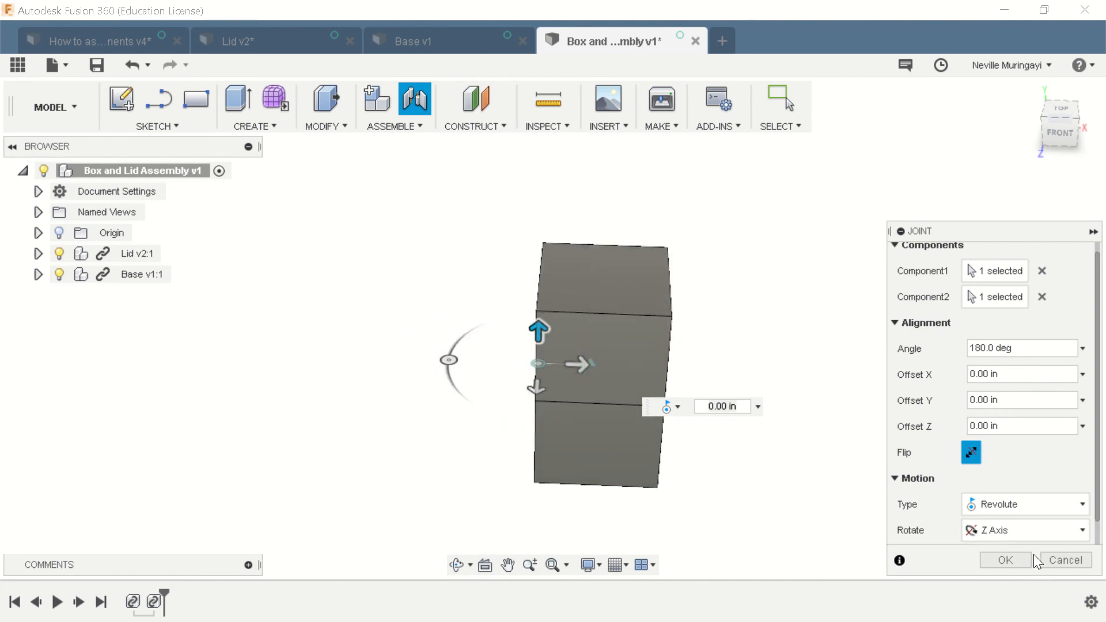
pyautogui.click(1021, 530)
pyautogui.click(987, 443)
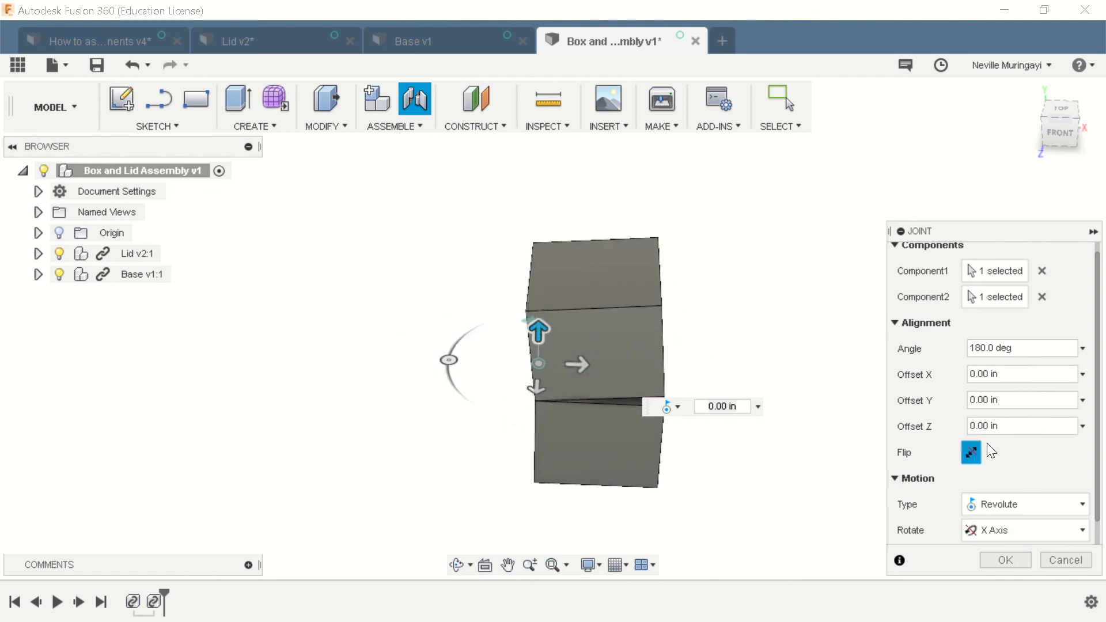
pyautogui.click(1004, 563)
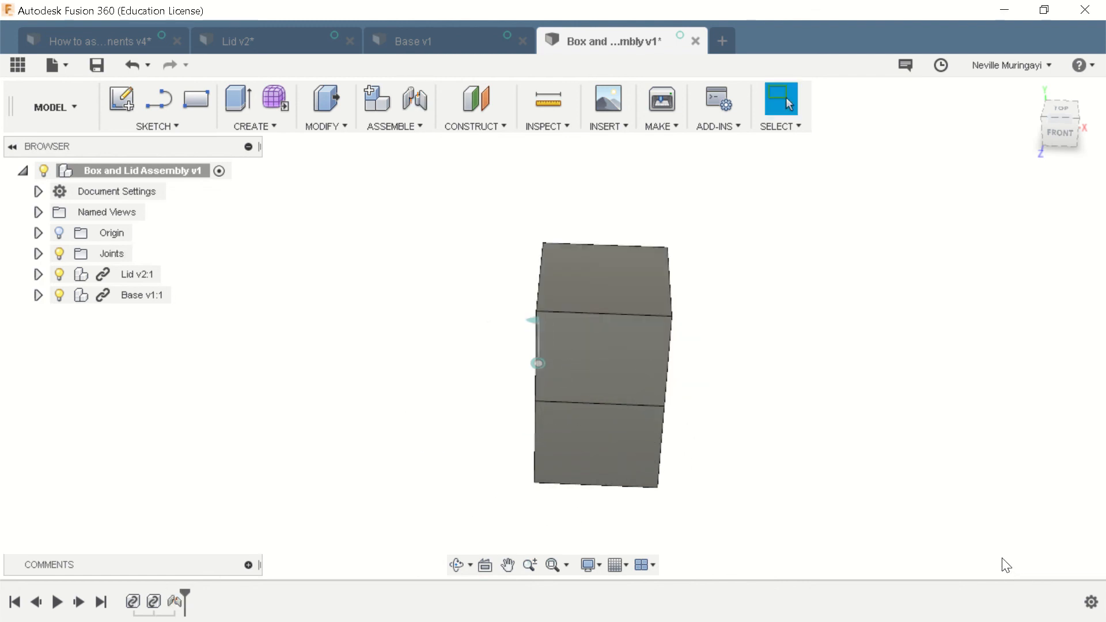
# Step: Rotate the lid about the revolute joint to 35 degrees to swing it open from the base
pyautogui.click(534, 320)
pyautogui.moveTo(577, 299); pyautogui.dragTo(539, 288)
pyautogui.keyDown('shift'); pyautogui.moveTo(915, 407); pyautogui.dragTo(756, 311, button='middle'); pyautogui.keyUp('shift')
pyautogui.moveTo(458, 276); pyautogui.dragTo(433, 256)
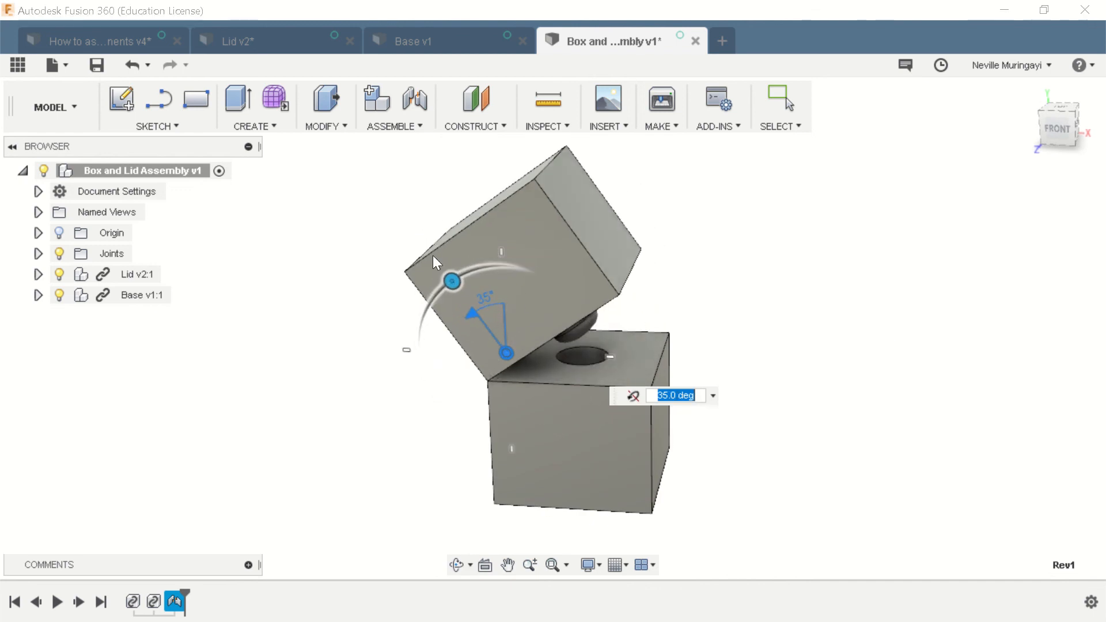